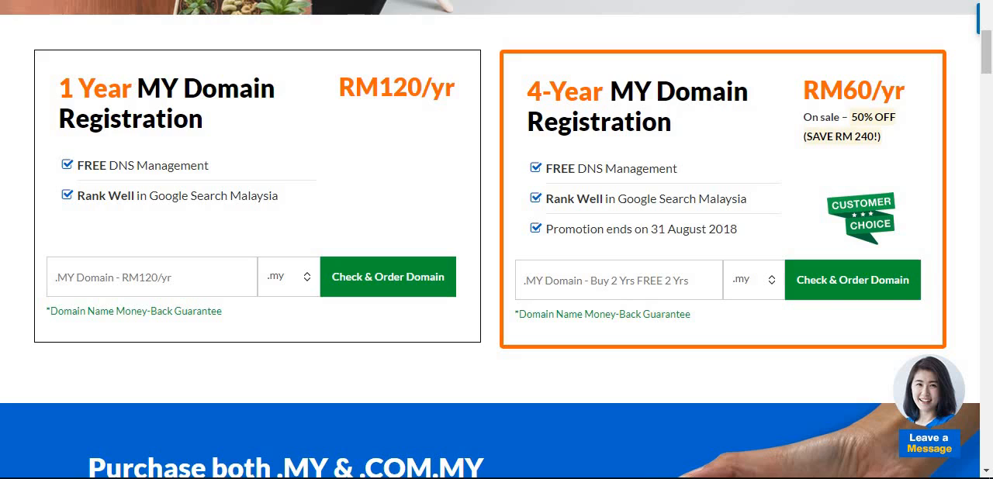
pyautogui.scroll(2, 886, 191)
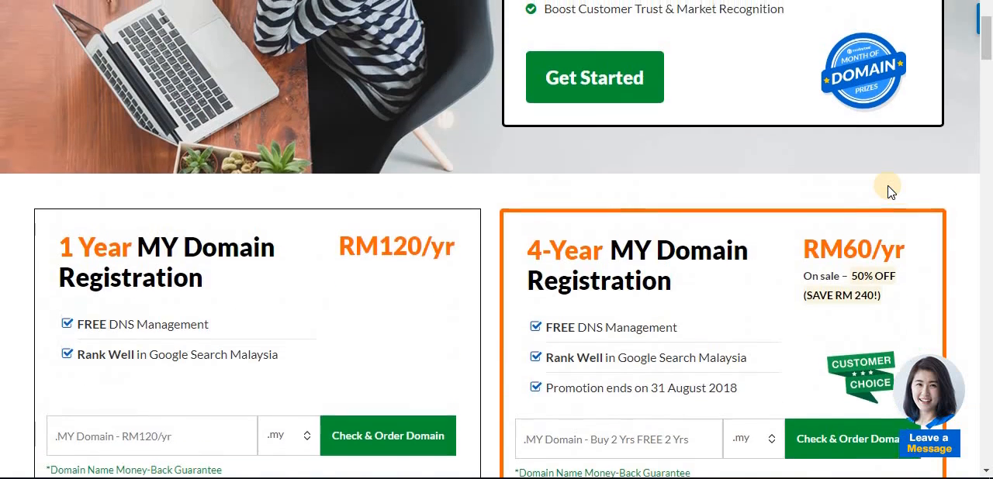
pyautogui.scroll(2, 891, 192)
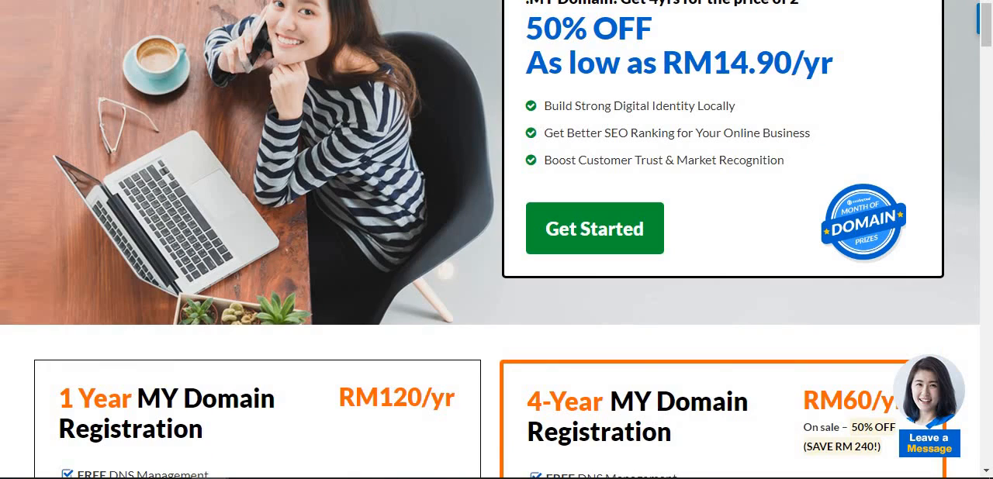
pyautogui.hotkey('alt', 'Tab')
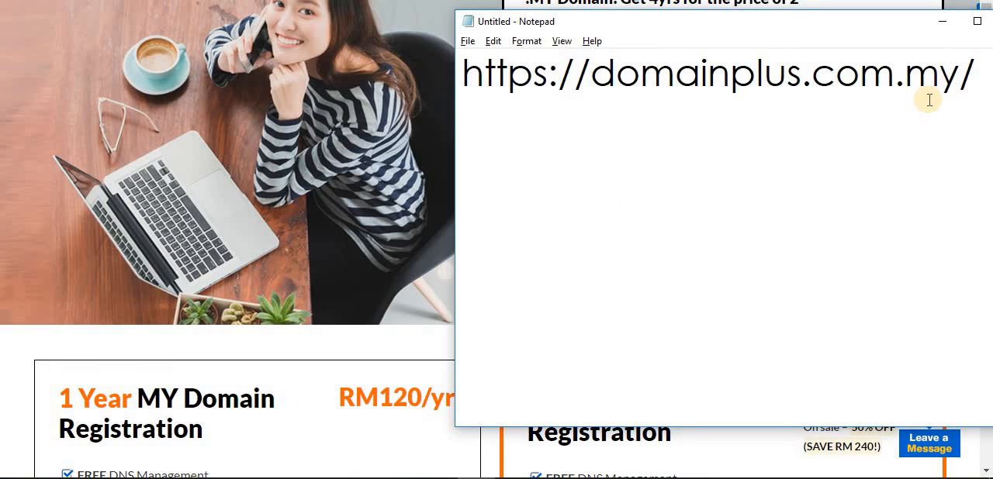
pyautogui.press('End')
pyautogui.press('Return')
pyautogui.write('https://www.exabytes.my/')
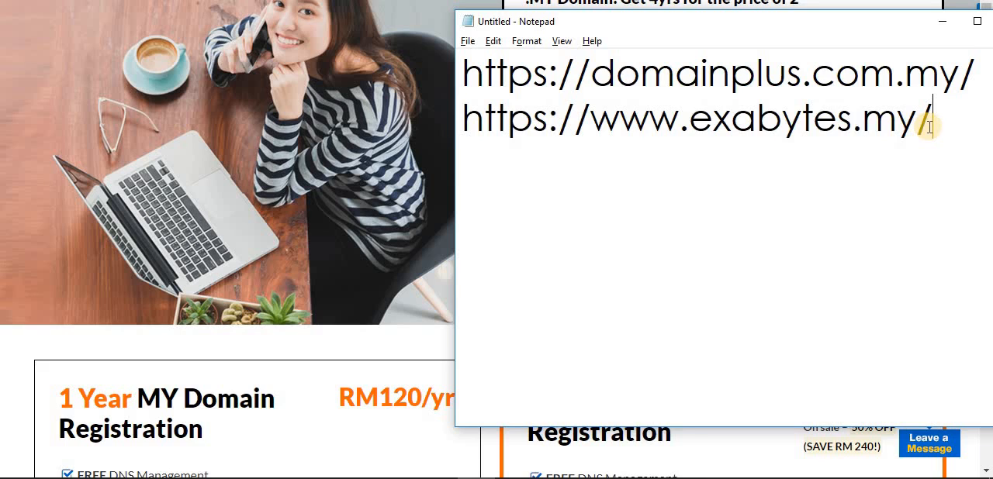
# Switch to the Domain Plus website in the browser and check the availability of mysuccess with the .com.my extension.
pyautogui.hotkey('alt', 'Tab')
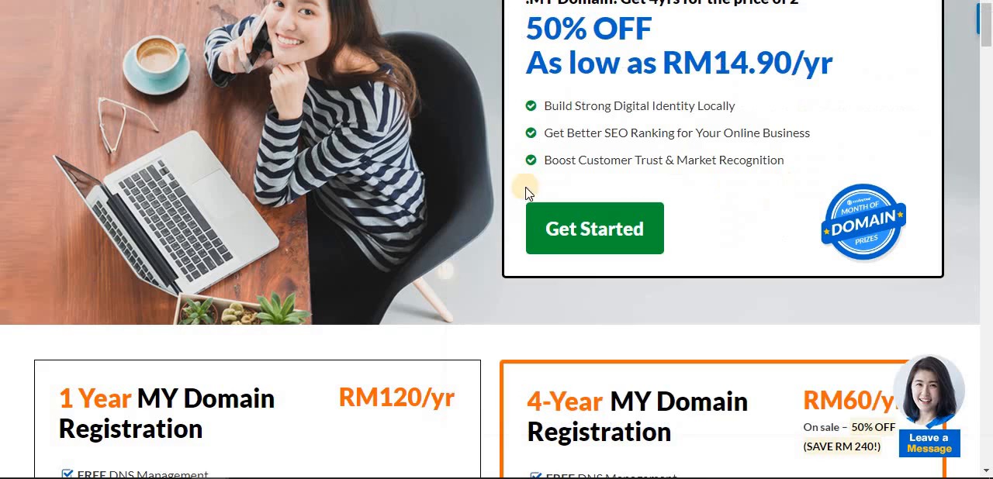
pyautogui.hotkey('alt', 'Tab')
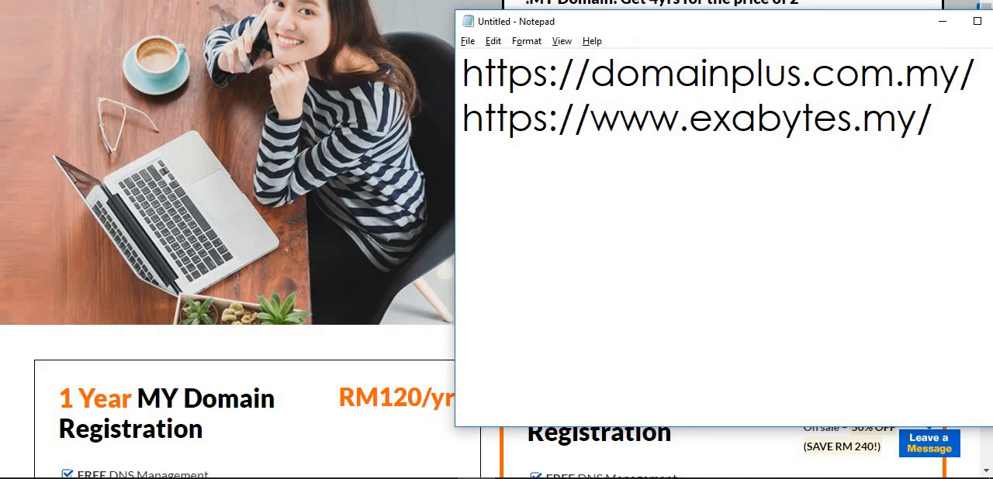
pyautogui.hotkey('alt', 'Tab')
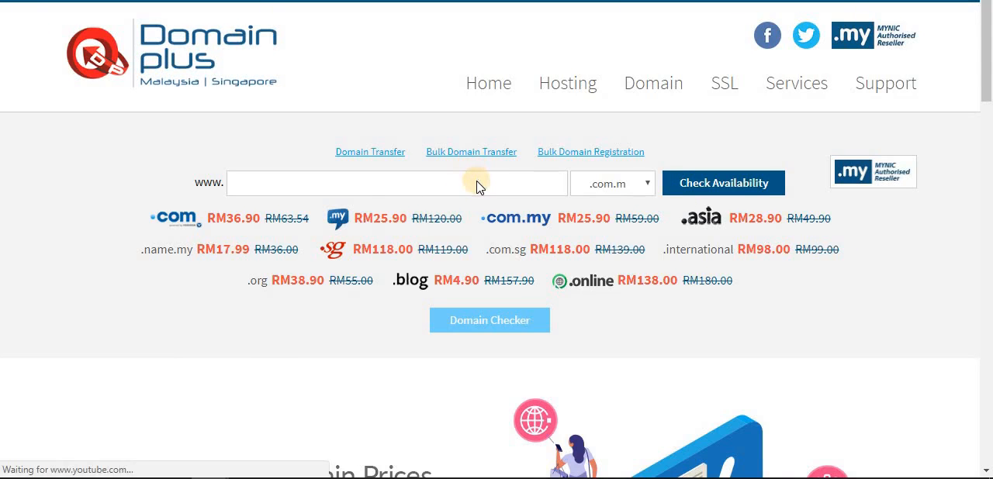
pyautogui.click(251, 189)
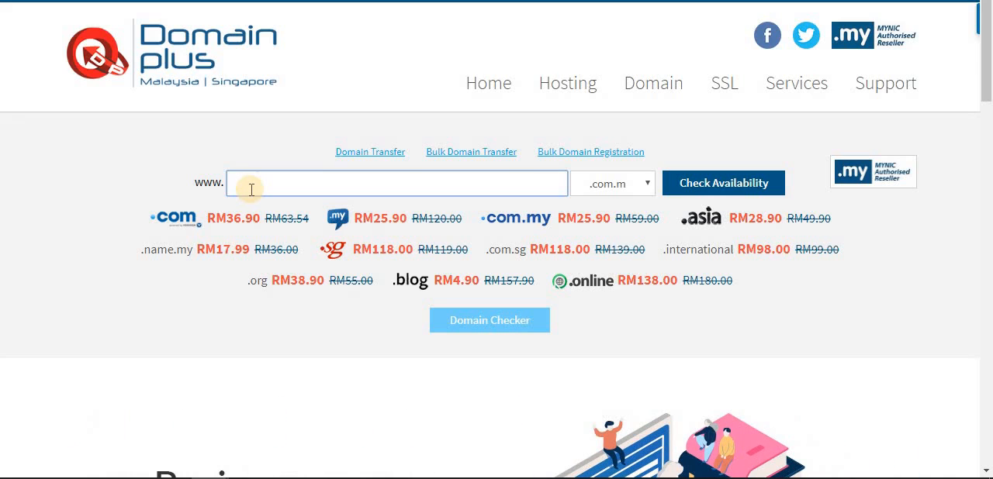
pyautogui.write('mysuccess')
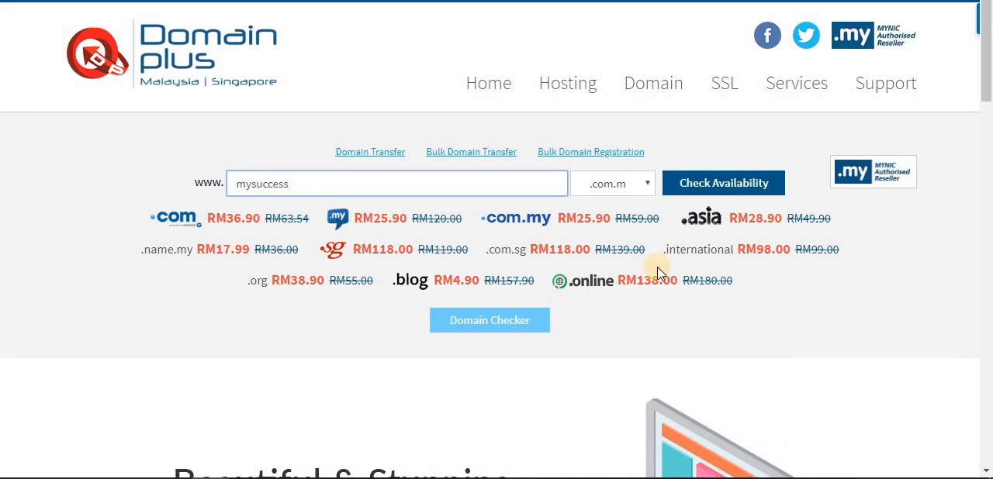
pyautogui.click(758, 184)
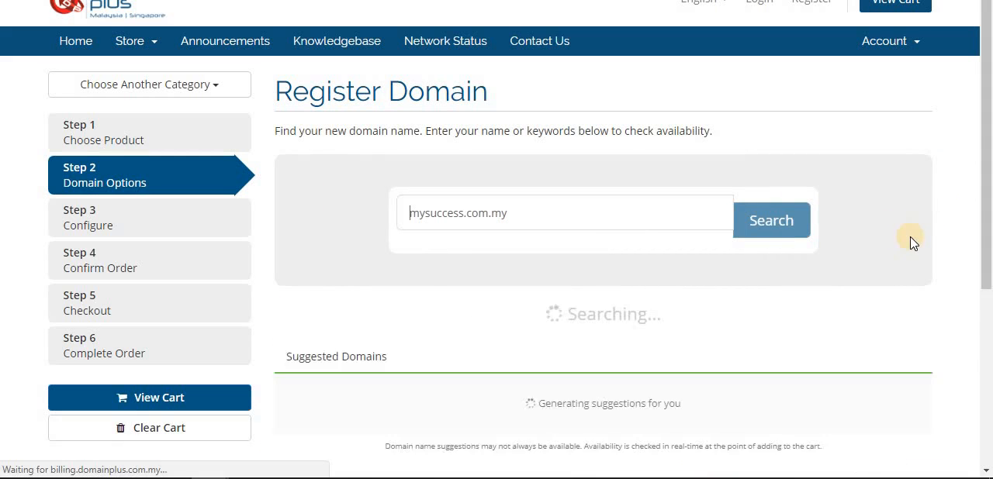
# Add mysuccess.com.my to the cart and look over the suggested domains.
pyautogui.scroll(-2, 853, 220)
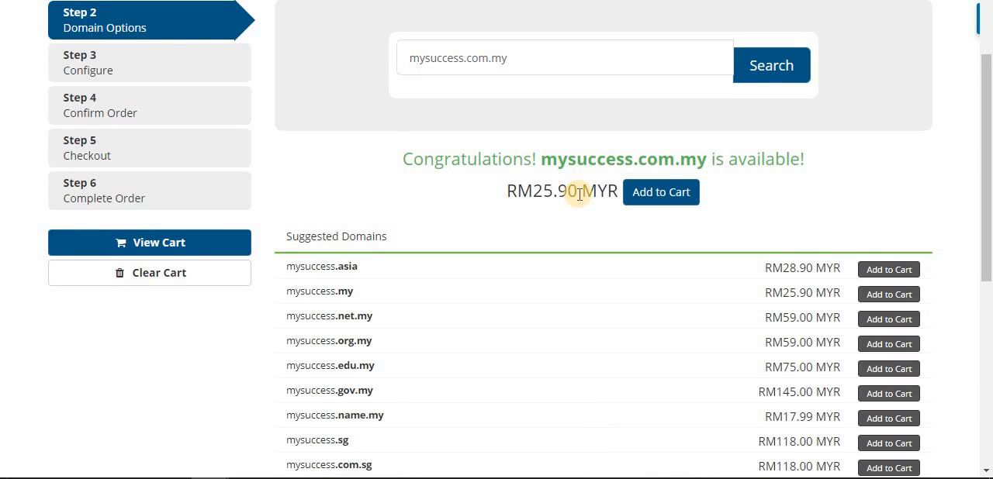
pyautogui.click(667, 194)
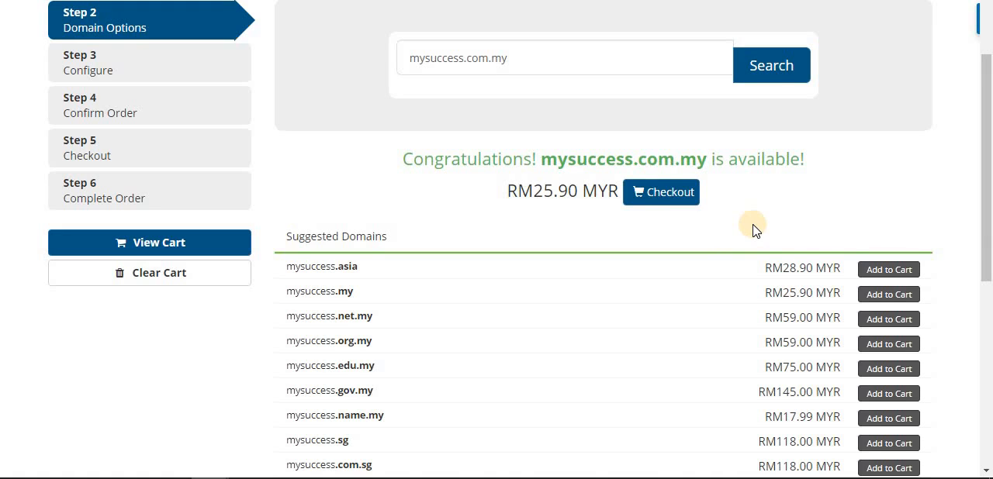
pyautogui.scroll(2, 756, 230)
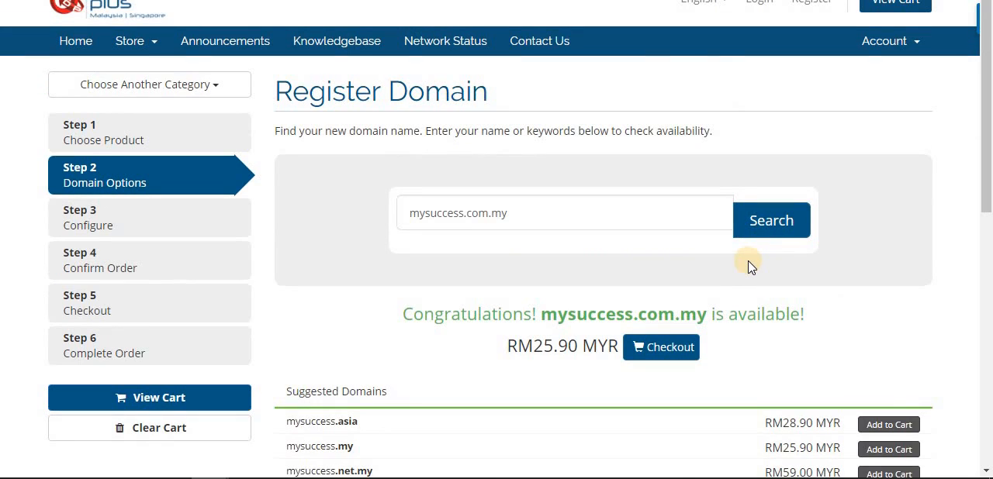
pyautogui.scroll(-1, 889, 283)
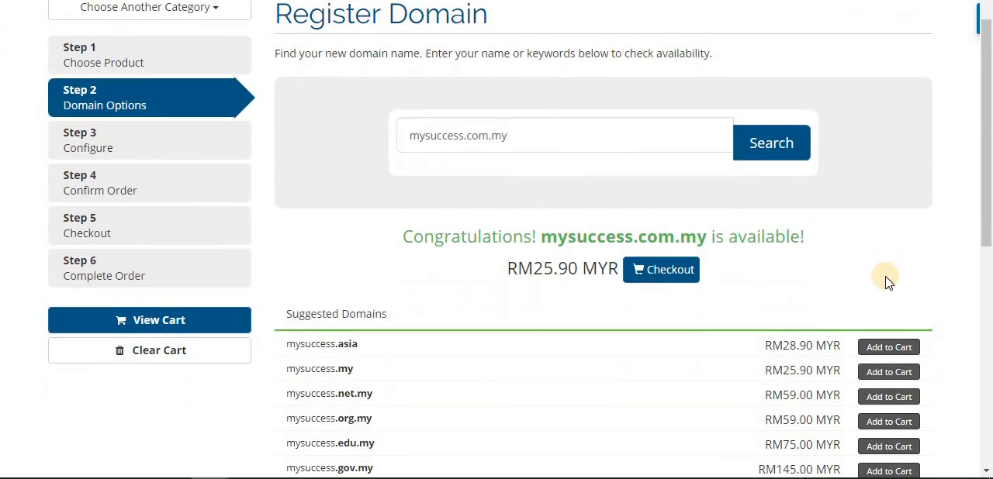
pyautogui.scroll(-5, 888, 283)
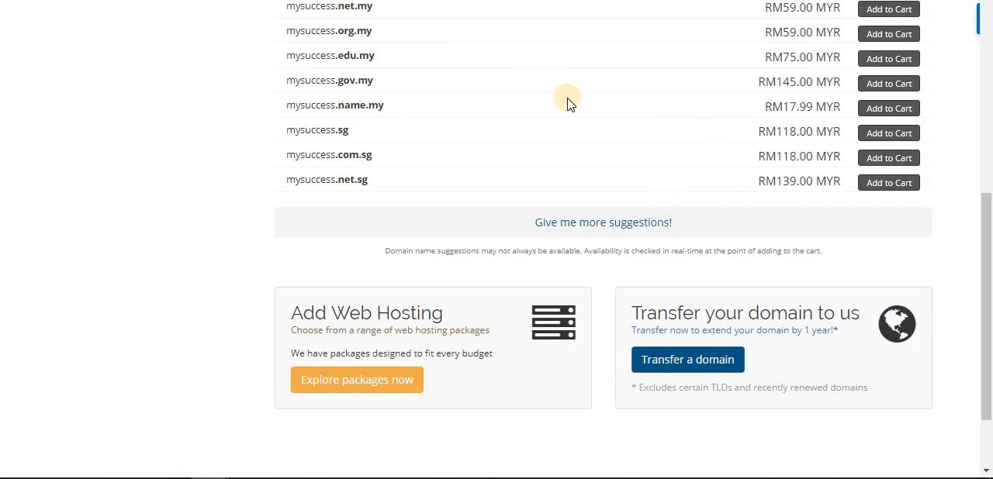
pyautogui.scroll(5, 566, 100)
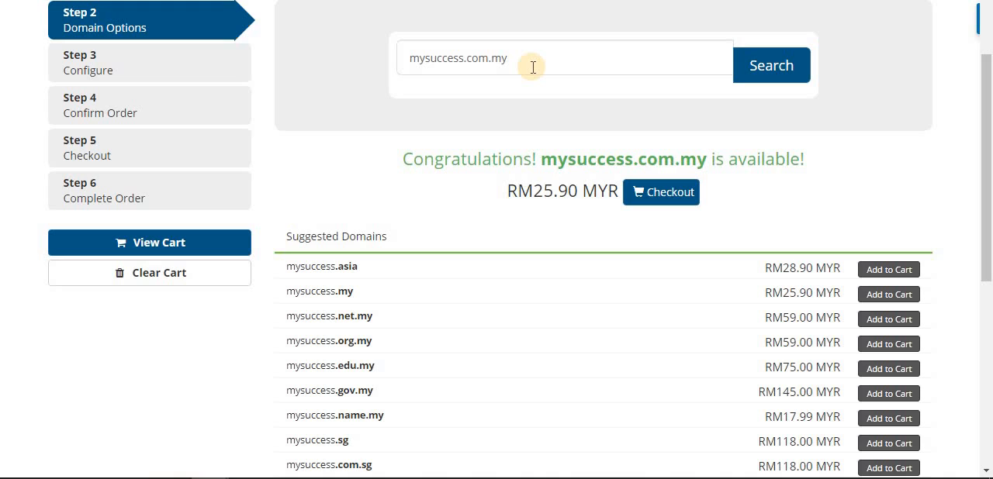
# Replace mysuccess in the domain search with the person's full name, keeping .com.my, and run the search.
pyautogui.click(532, 67)
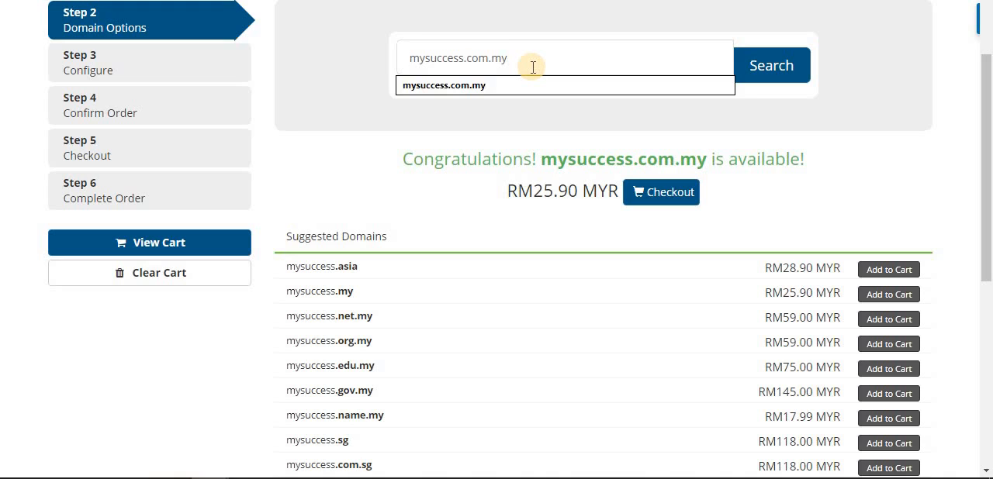
pyautogui.hotkey('ctrl', 'shift', 'Right')
pyautogui.hotkey('ctrl', 'shift', 'Right')
pyautogui.hotkey('ctrl', 'shift', 'Left')
pyautogui.hotkey('shift', 'Left')
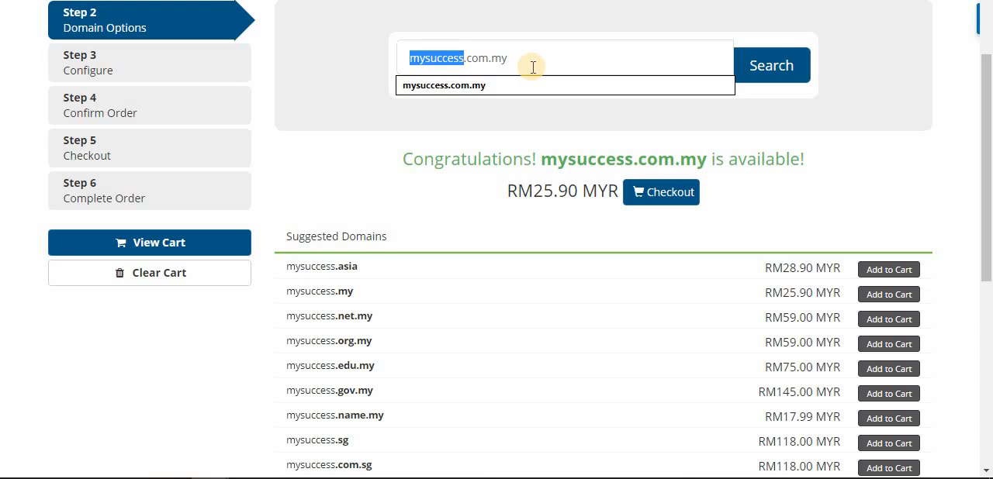
pyautogui.write('nick')
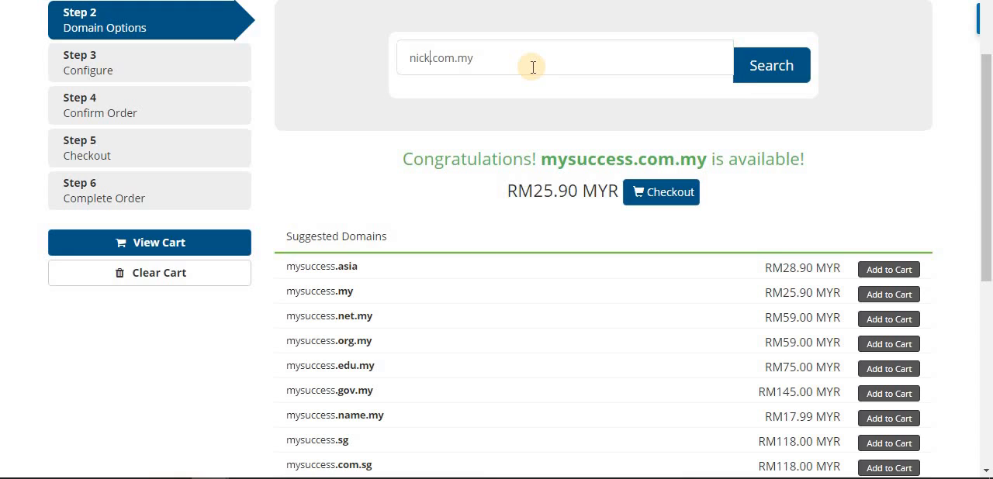
pyautogui.write('foo')
pyautogui.click(799, 67)
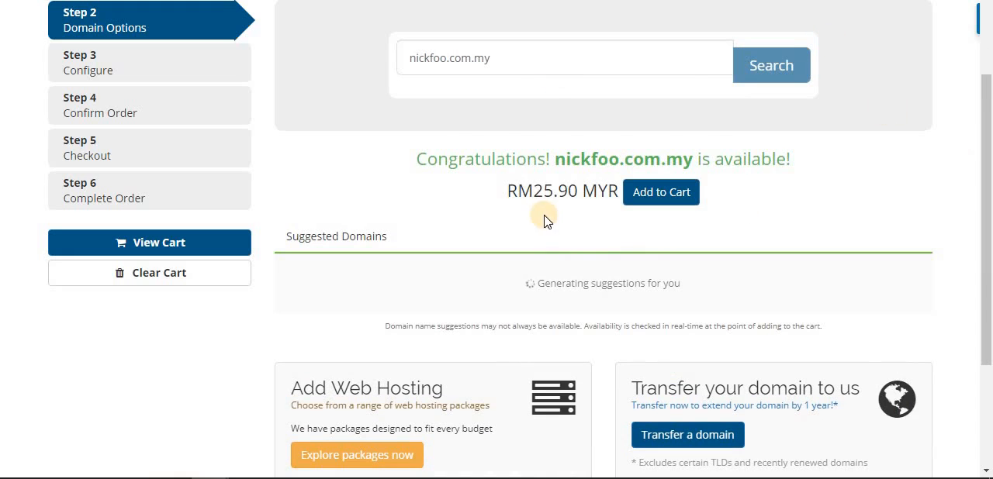
# Select the searched domain name and review the prices of the suggested alternative extensions.
pyautogui.click(536, 69)
pyautogui.hotkey('ctrl', 'shift', 'Left')
pyautogui.hotkey('ctrl', 'shift', 'Left')
pyautogui.hotkey('ctrl', 'shift', 'Left')
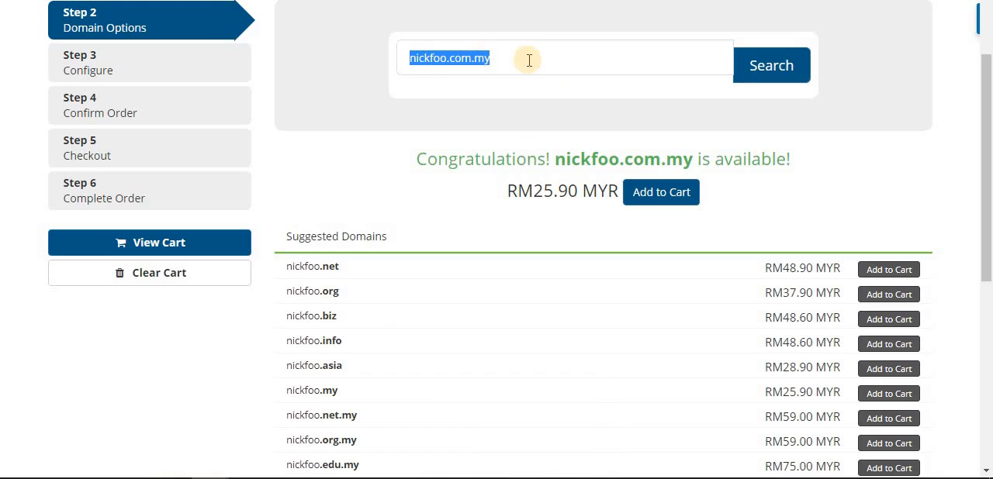
pyautogui.scroll(-2, 638, 269)
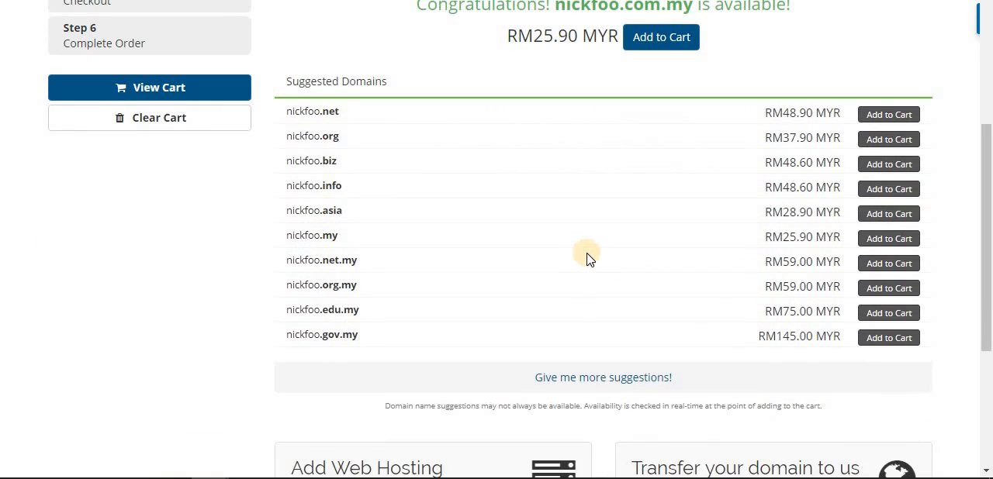
pyautogui.scroll(3, 548, 255)
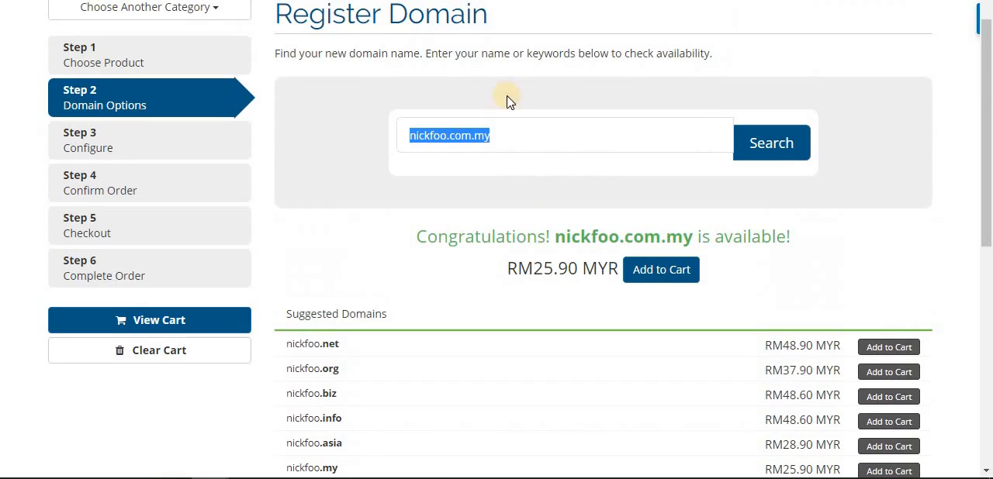
# Try a hyphen between the first and last name in the domain search field, and remove it.
pyautogui.click(521, 138)
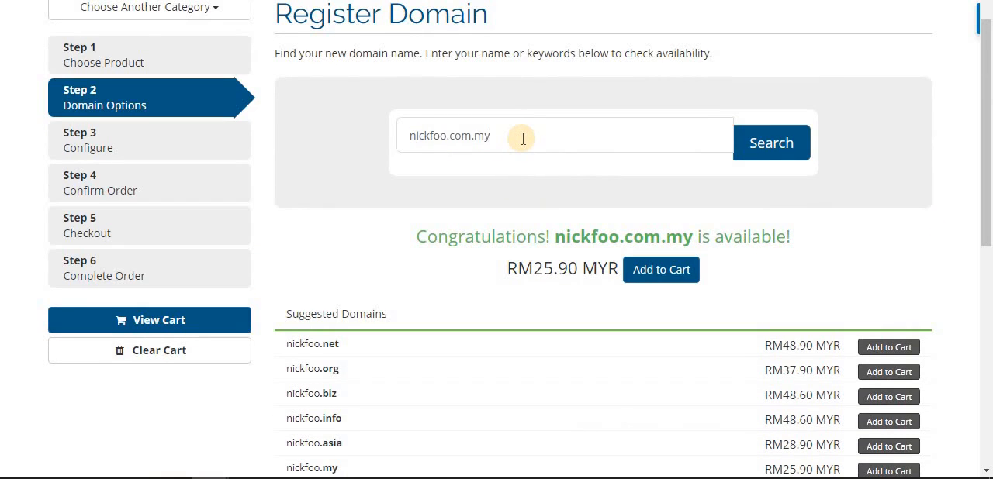
pyautogui.click(434, 136)
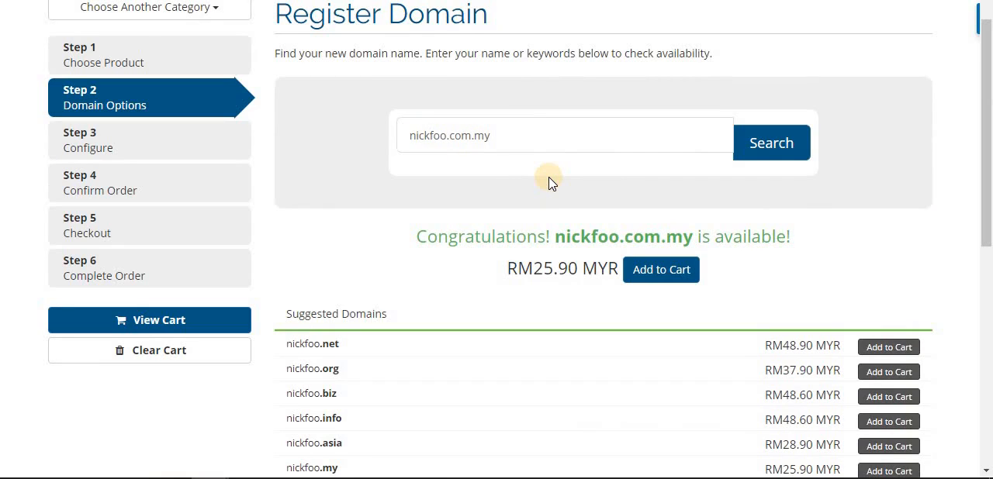
pyautogui.write('-')
pyautogui.press('BackSpace')
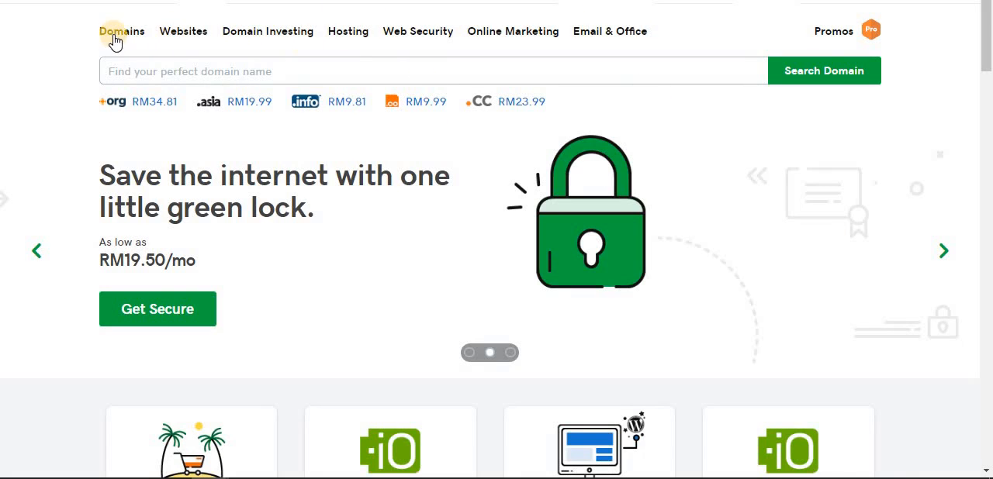
# Open GoDaddy's WordPress Hosting page and compare the prices and features of the Basic, Deluxe, Ultimate and Developer plans.
pyautogui.click(356, 39)
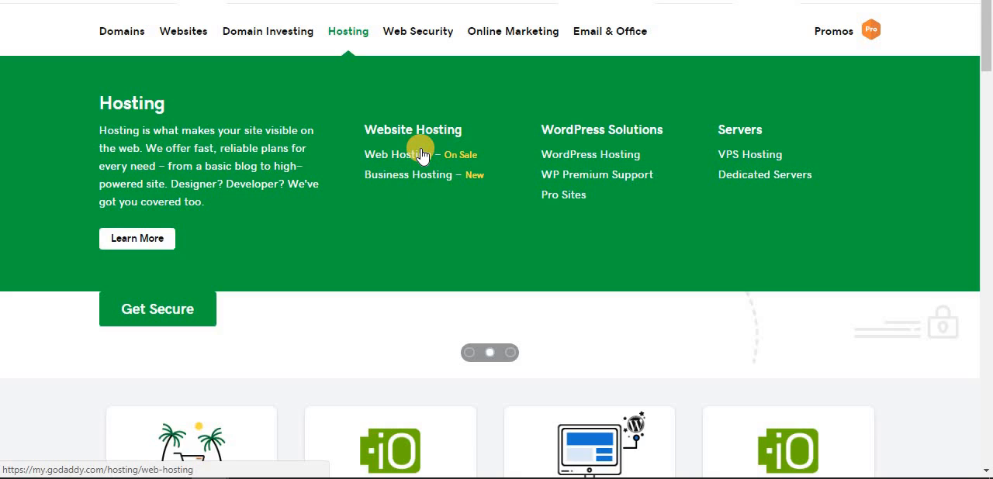
pyautogui.click(583, 157)
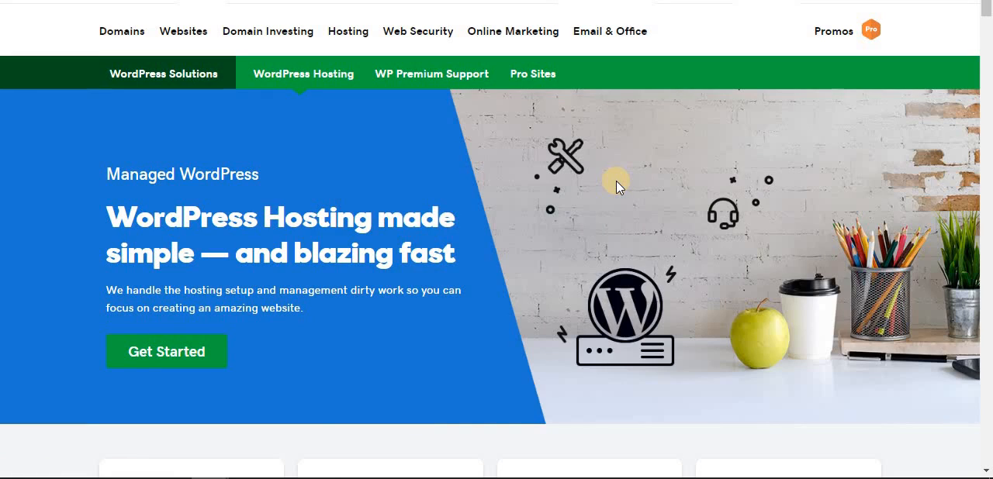
pyautogui.scroll(-1, 615, 180)
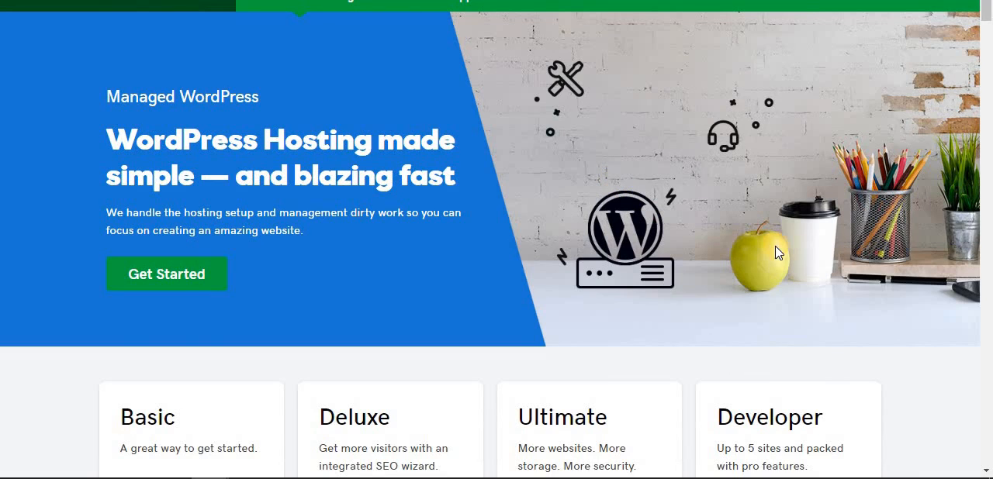
pyautogui.scroll(-1, 770, 225)
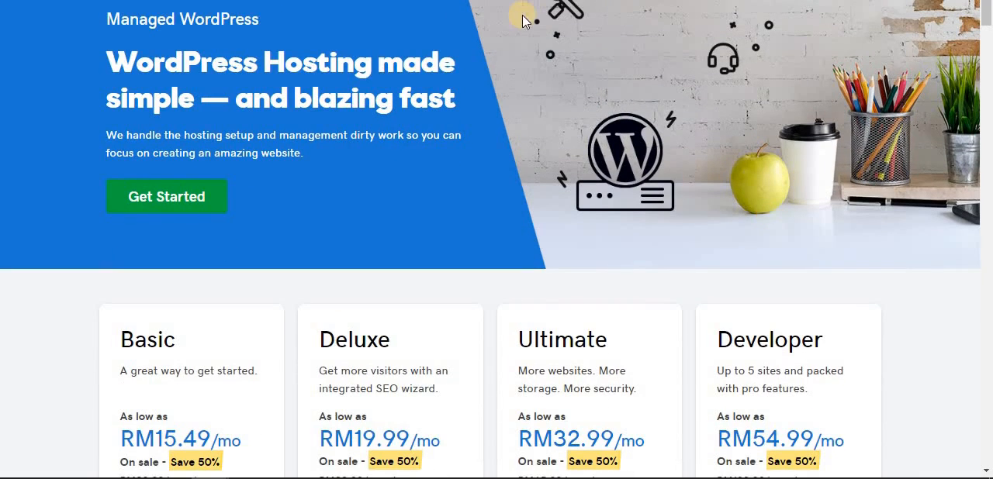
pyautogui.scroll(-1, 523, 23)
pyautogui.scroll(-2, 523, 23)
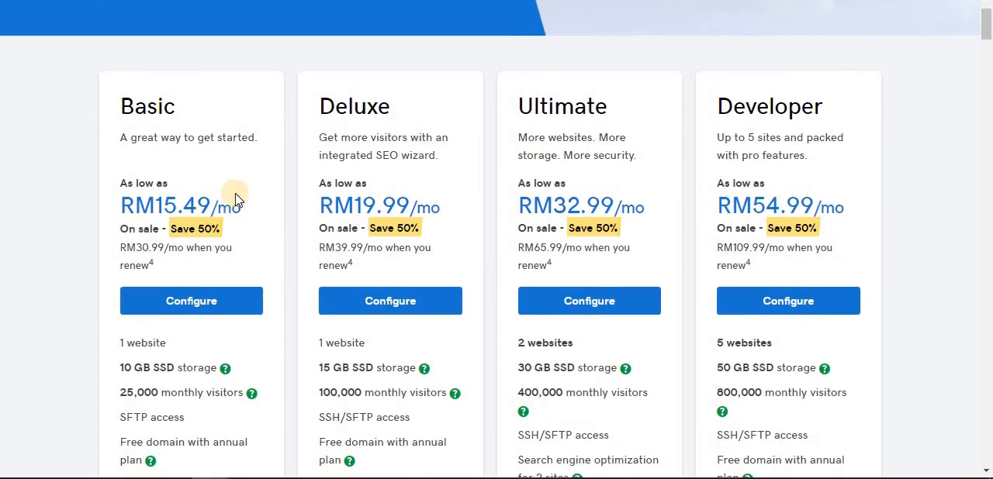
pyautogui.scroll(-1, 171, 155)
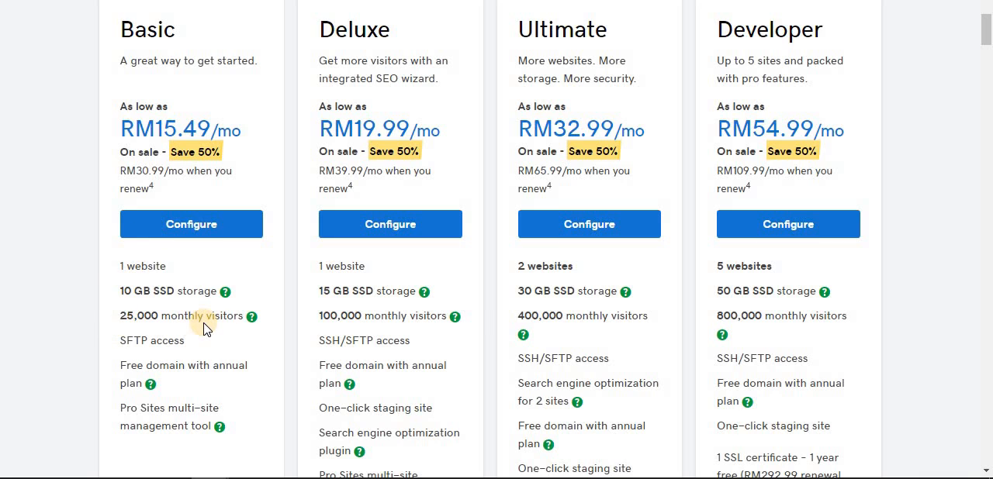
pyautogui.scroll(-1, 205, 329)
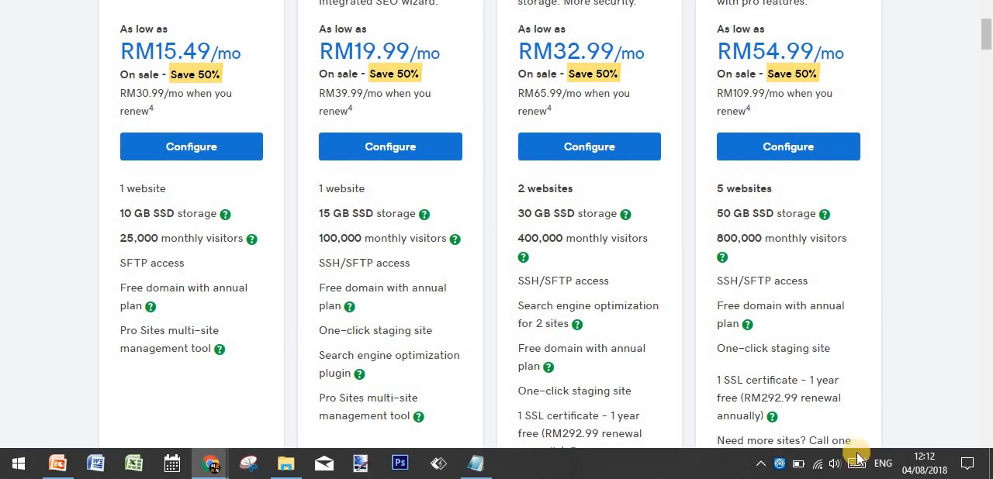
pyautogui.scroll(-2, 791, 249)
pyautogui.scroll(-1, 724, 256)
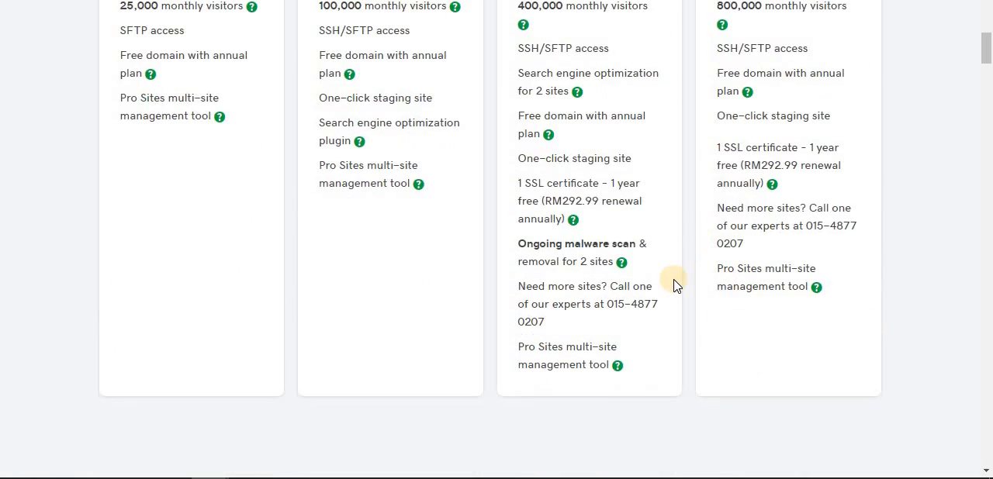
pyautogui.scroll(3, 676, 284)
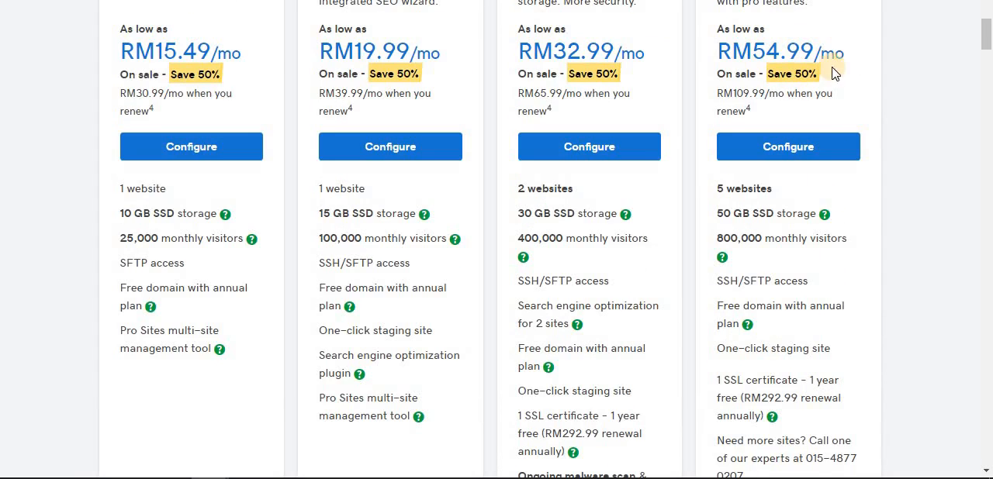
# Review the renewal prices and site limits of the four WordPress hosting plans, plus the list of features included in all plans.
pyautogui.scroll(1, 989, 233)
pyautogui.scroll(2, 931, 240)
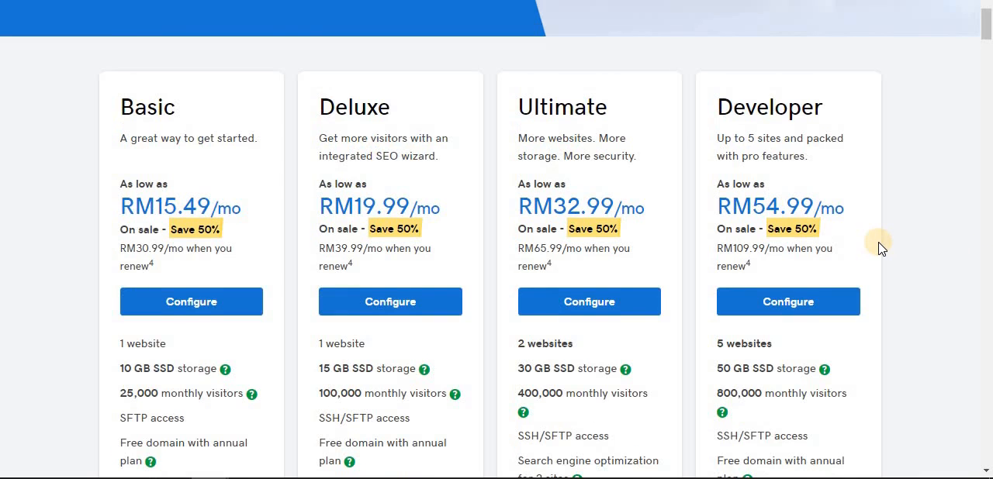
pyautogui.scroll(-3, 877, 248)
pyautogui.scroll(1, 880, 248)
pyautogui.scroll(1, 880, 248)
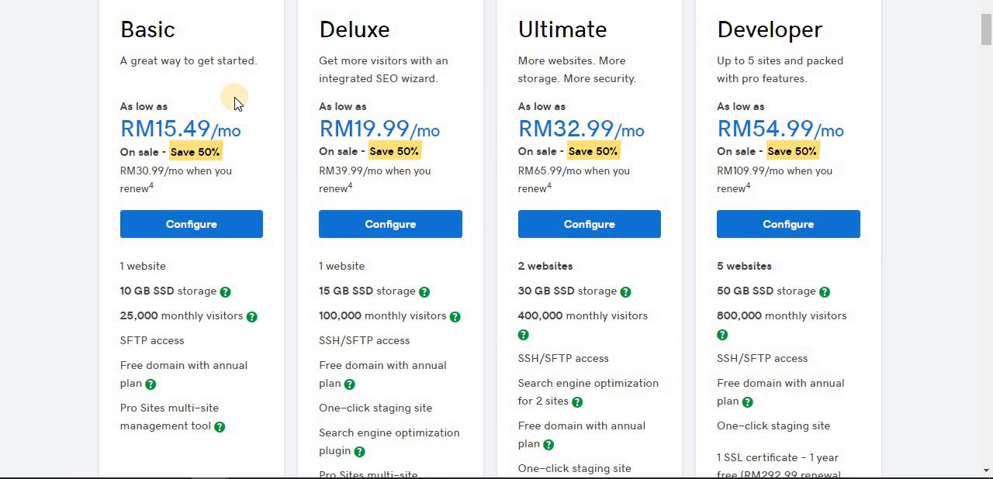
pyautogui.scroll(-1, 236, 103)
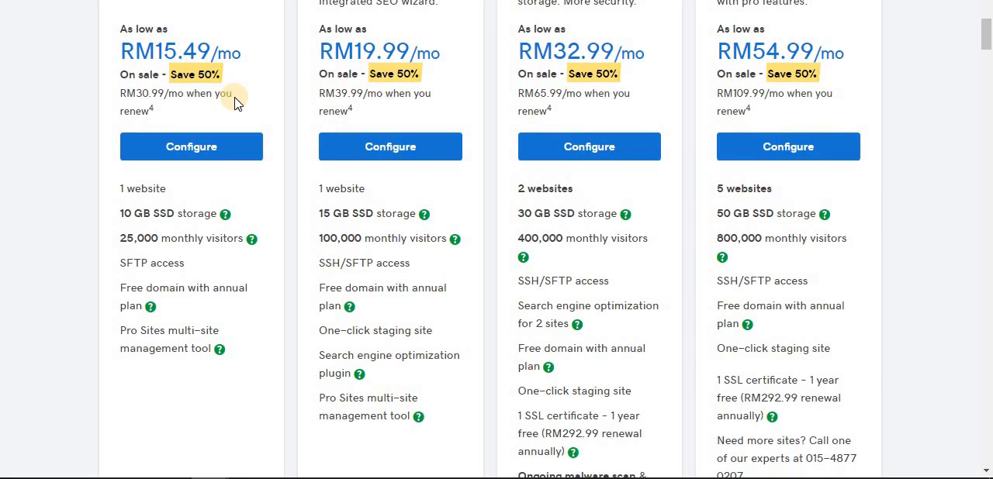
pyautogui.scroll(-5, 236, 104)
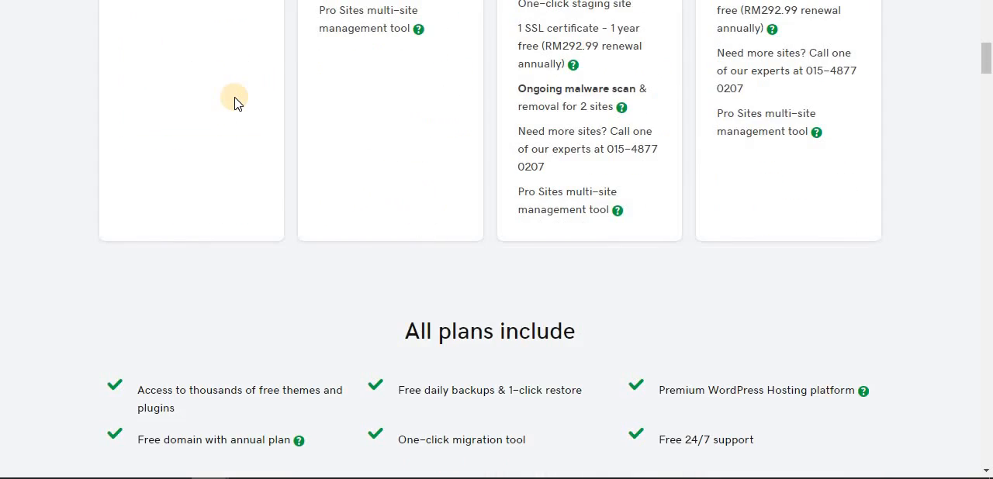
pyautogui.scroll(12, 237, 104)
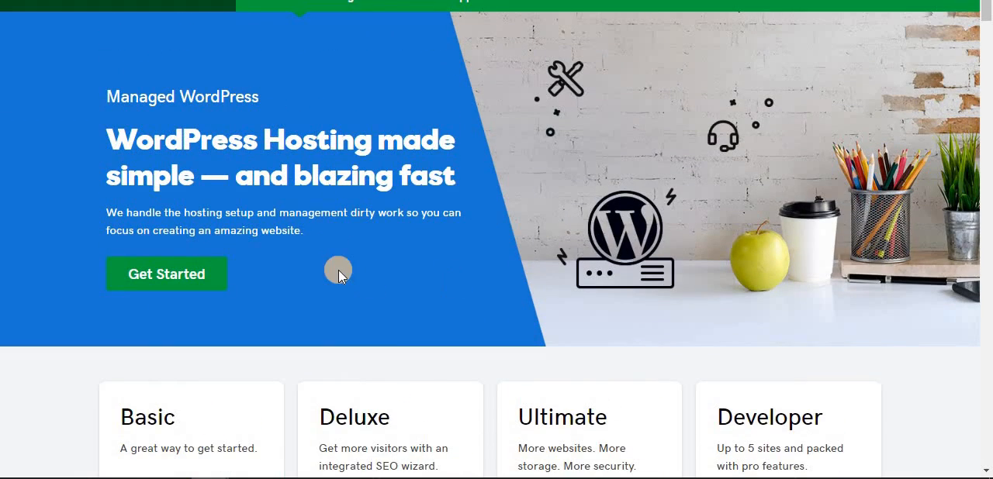
pyautogui.scroll(1, 338, 272)
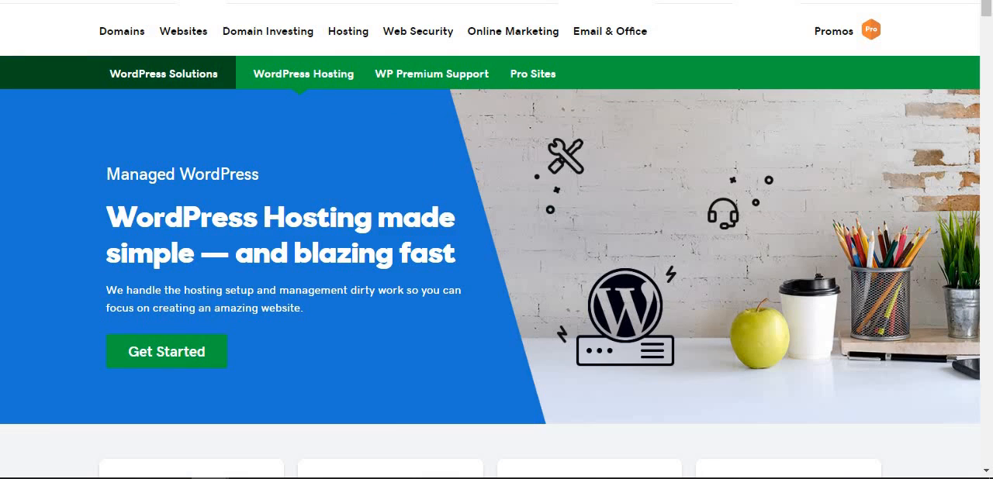
pyautogui.press('BackSpace')
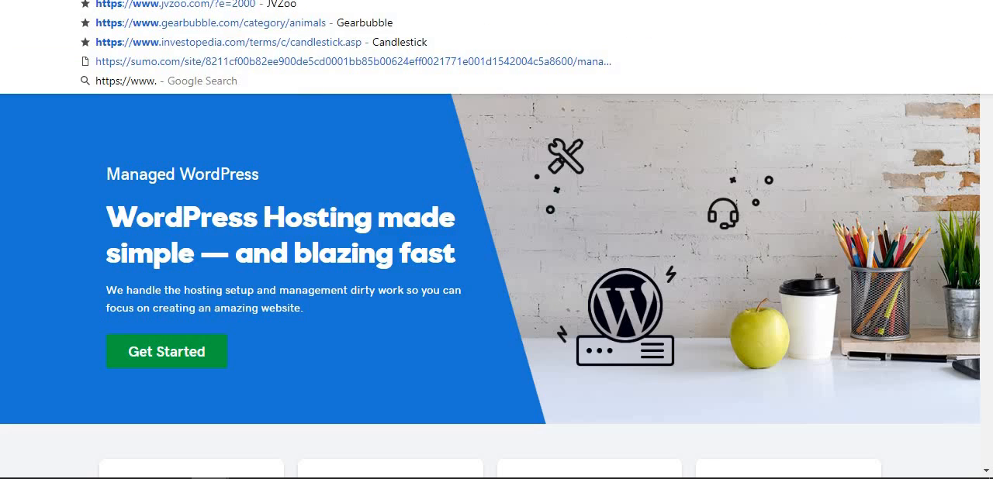
pyautogui.write('goith')
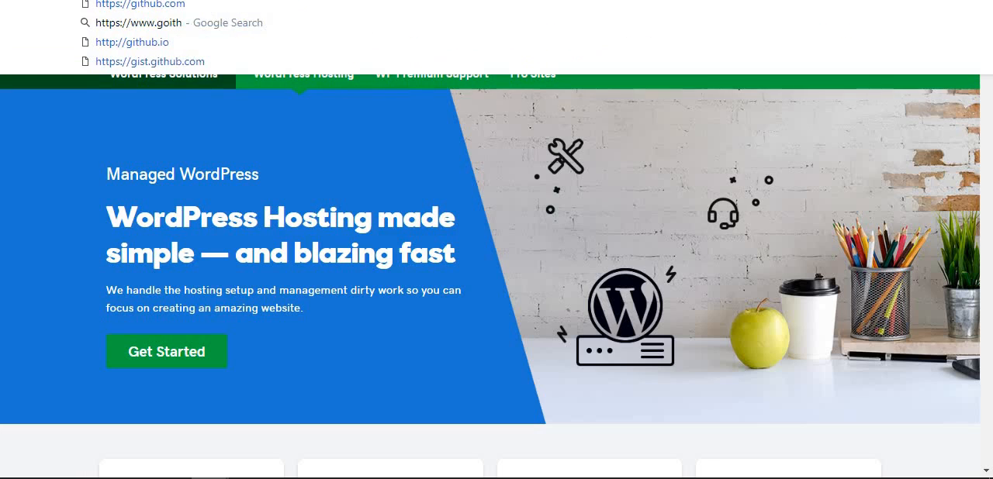
pyautogui.write('nick.com')
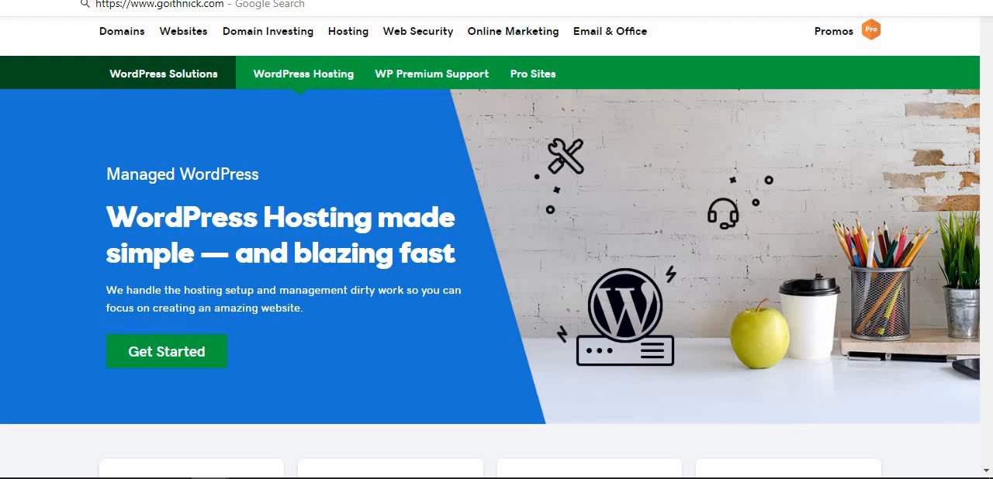
pyautogui.press('Return')
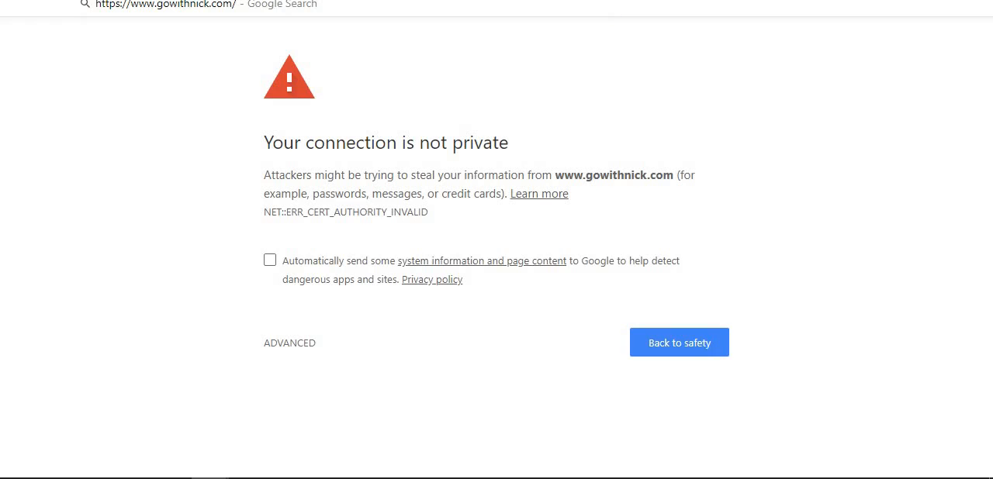
# Open the WordPress admin login of gowithnick.com and sign in to the dashboard.
pyautogui.write('gowith')
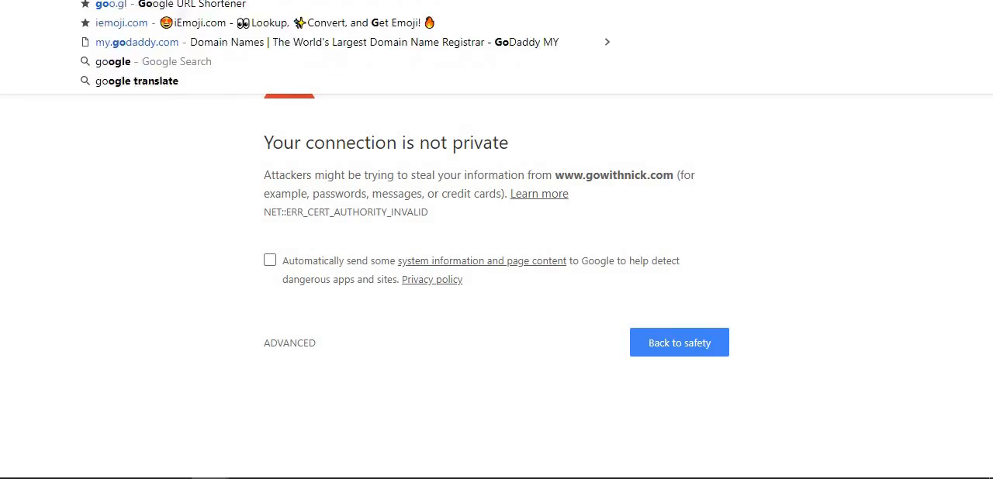
pyautogui.write('nick.com')
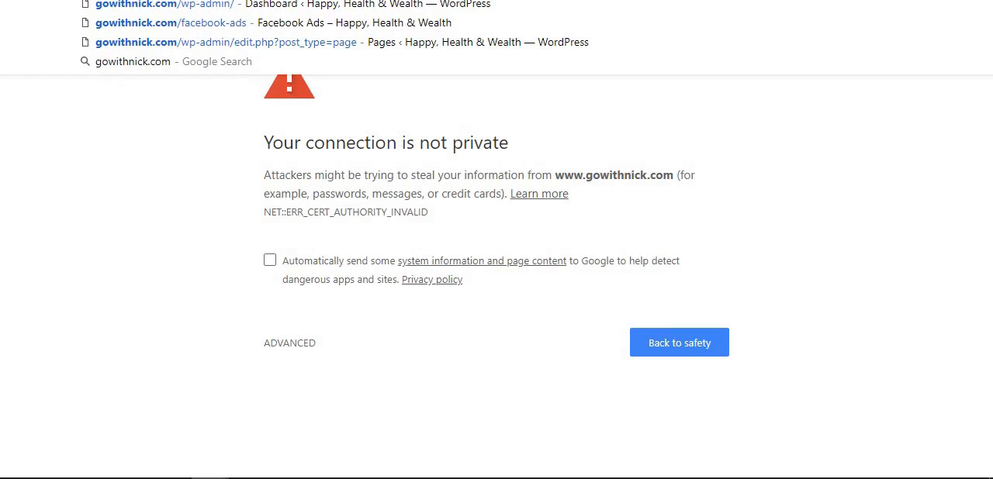
pyautogui.press('Down')
pyautogui.press('Return')
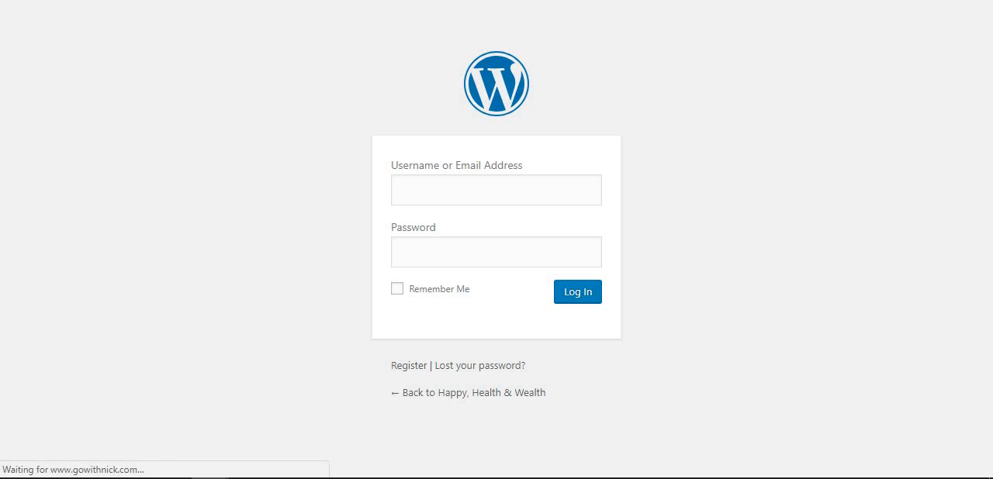
pyautogui.click(445, 195)
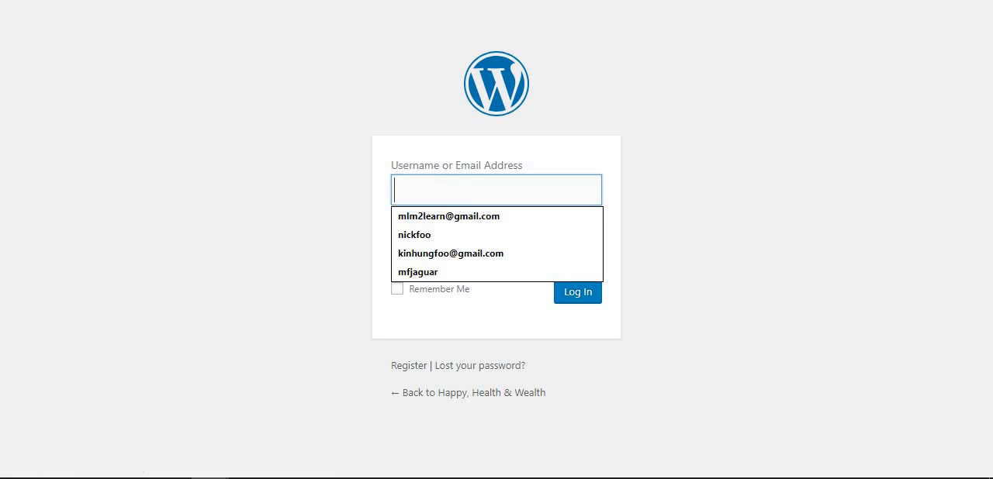
pyautogui.click(19, 0)
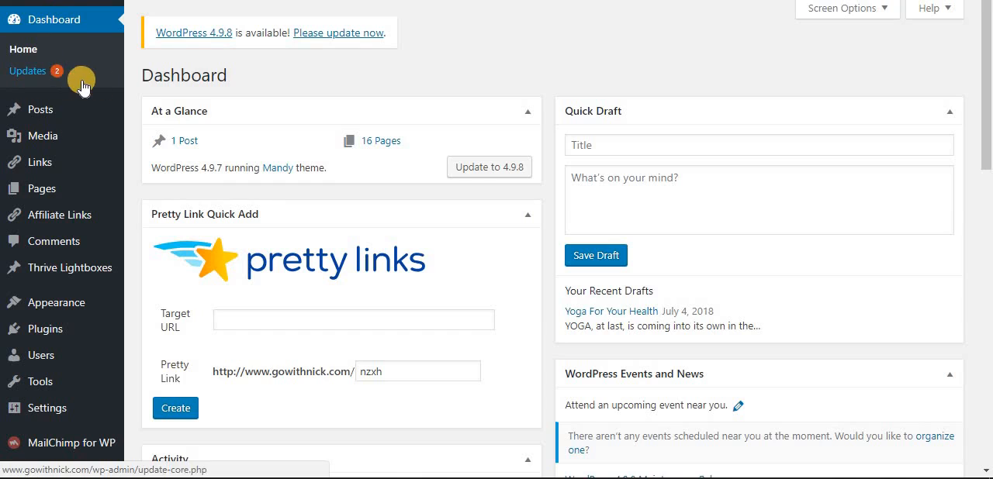
# Look over the WordPress dashboard's overview widgets, Wordfence activity, needed updates and navigation entries.
pyautogui.scroll(-2, 82, 88)
pyautogui.scroll(2, 81, 90)
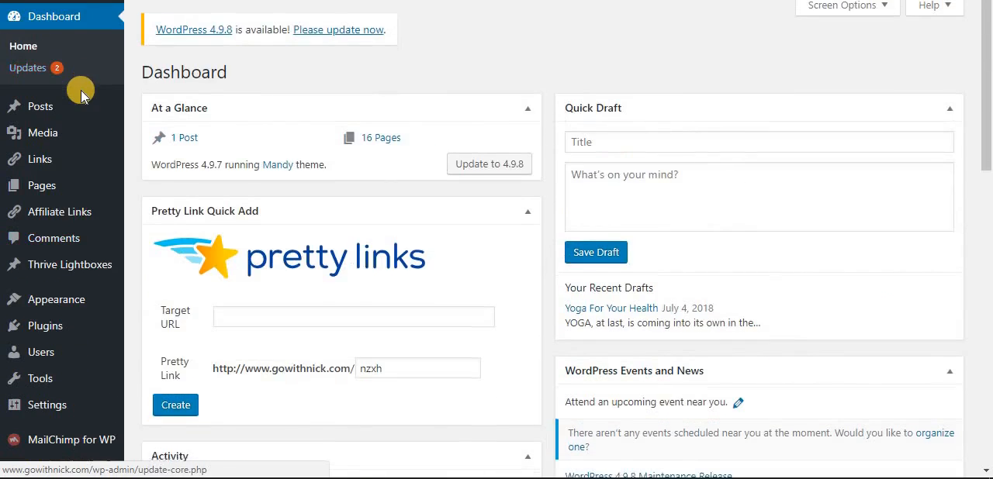
pyautogui.scroll(-5, 81, 92)
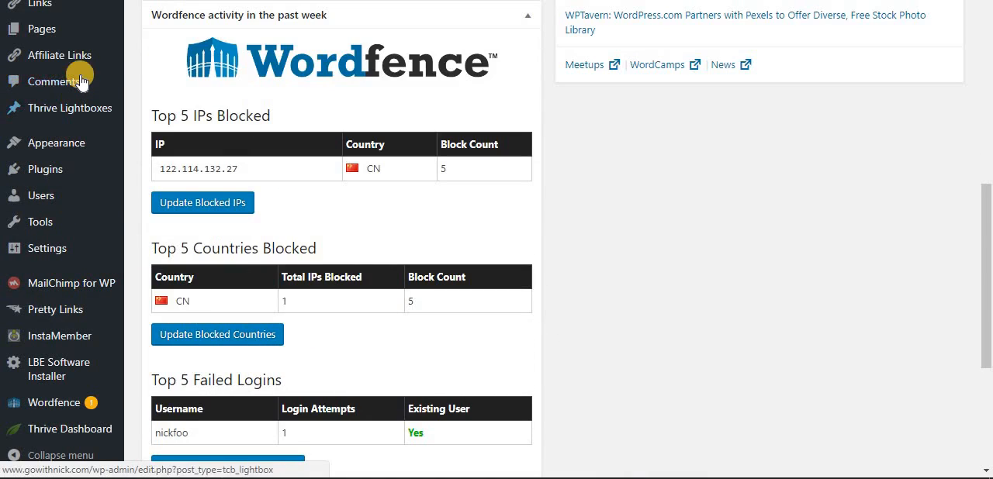
pyautogui.scroll(1, 82, 80)
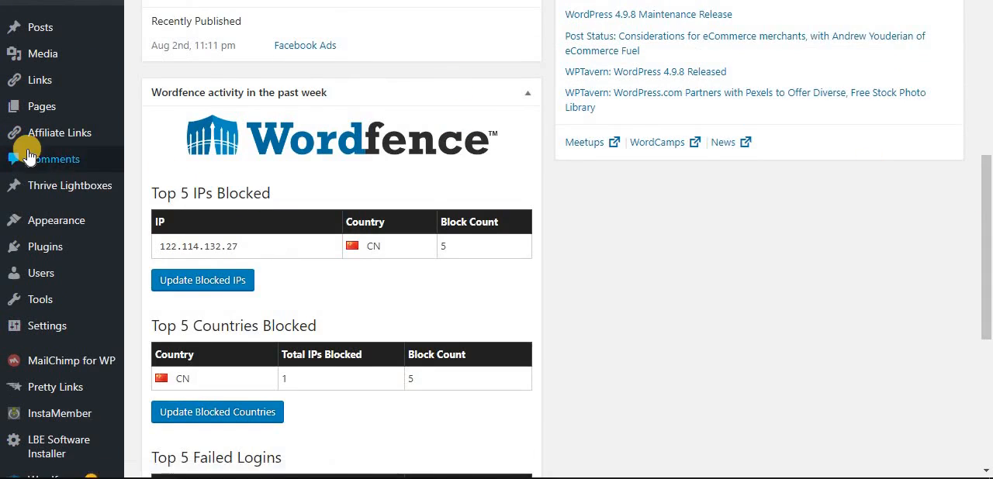
pyautogui.scroll(-4, 27, 158)
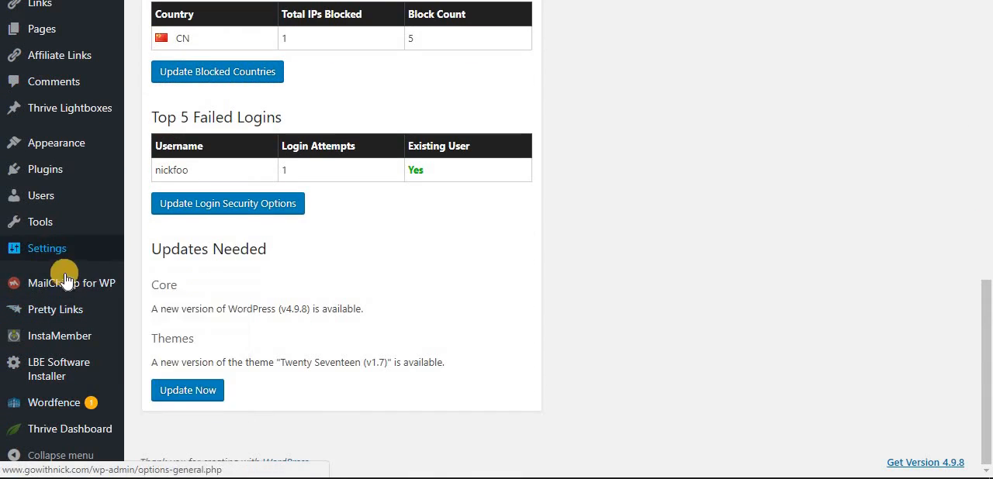
# Open the list of installed plugins and review it from Contact Widgets through Wordfence Security.
pyautogui.moveTo(63, 158)
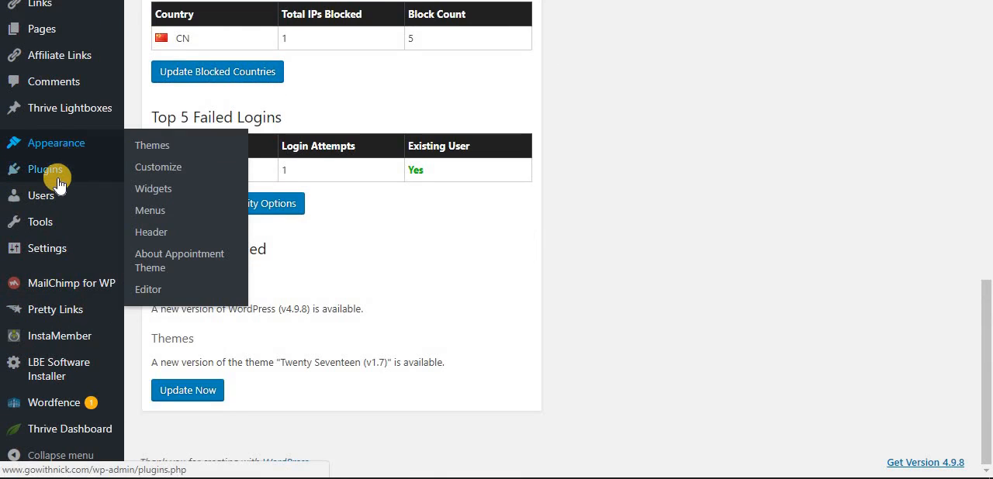
pyautogui.moveTo(57, 178)
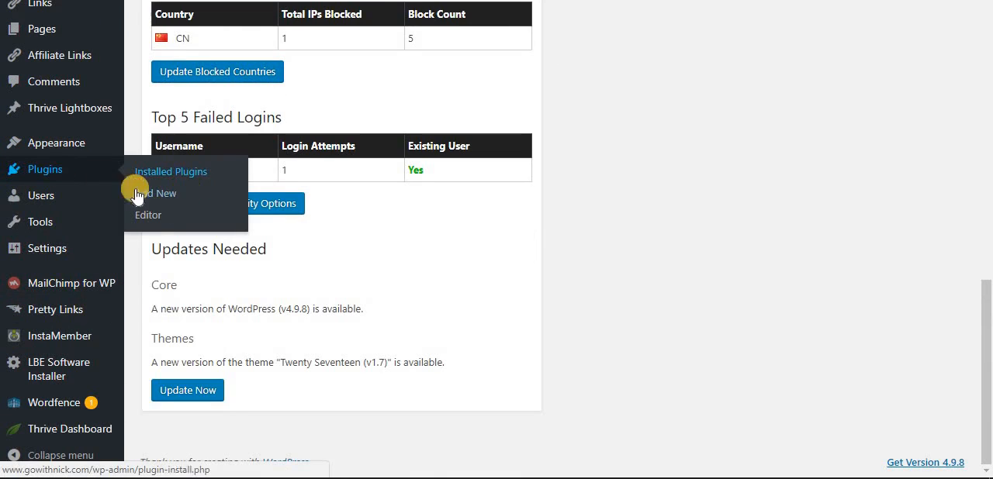
pyautogui.click(70, 172)
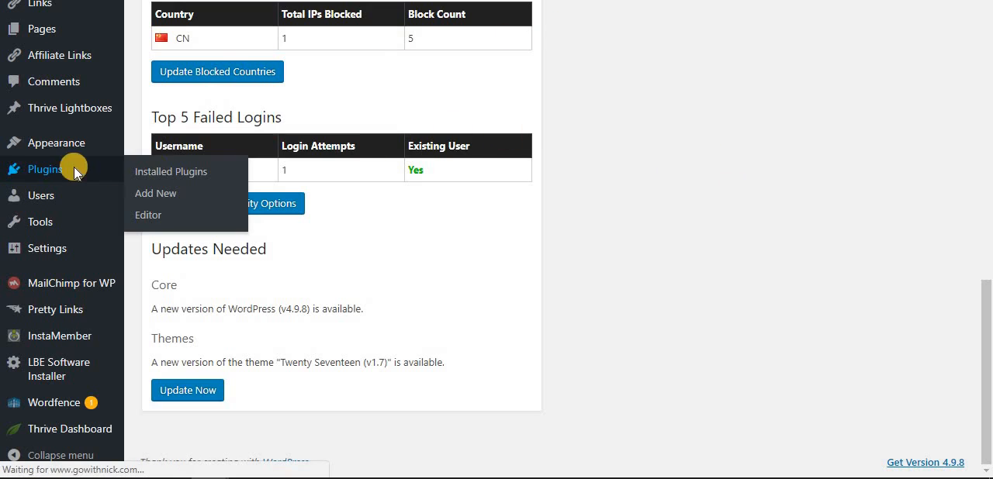
pyautogui.scroll(-2, 298, 128)
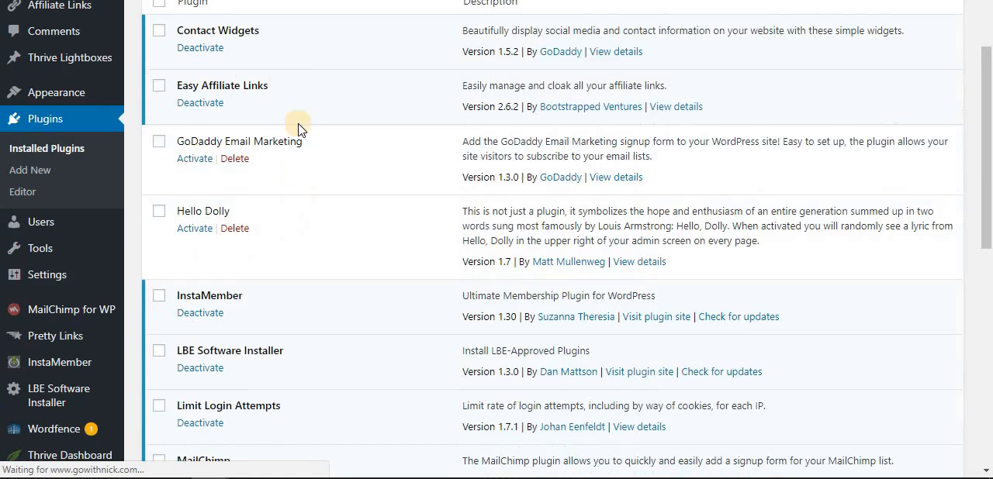
pyautogui.scroll(1, 261, 108)
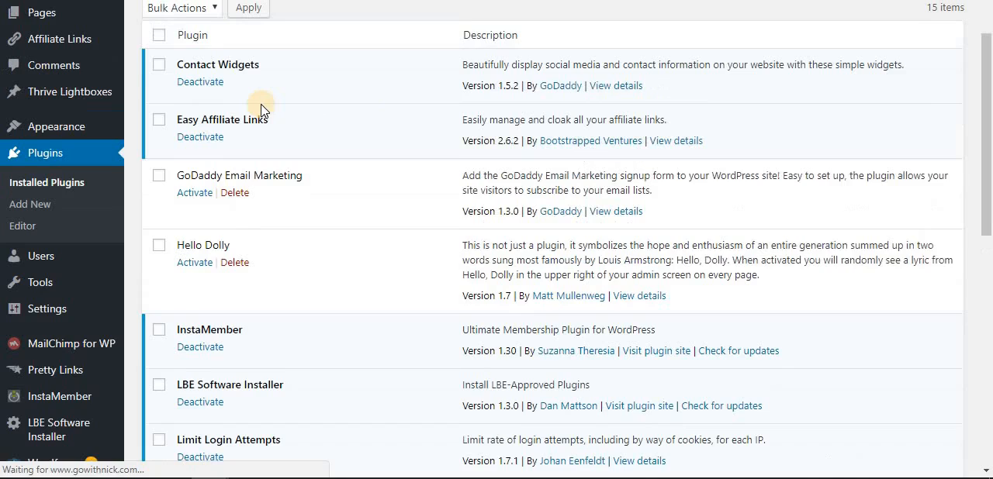
pyautogui.scroll(1, 271, 116)
pyautogui.scroll(-2, 341, 171)
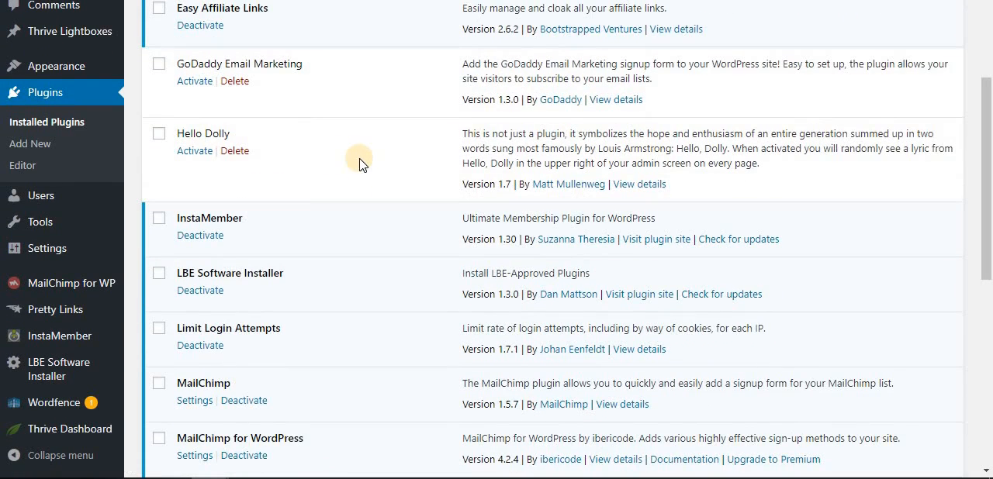
pyautogui.scroll(-4, 359, 80)
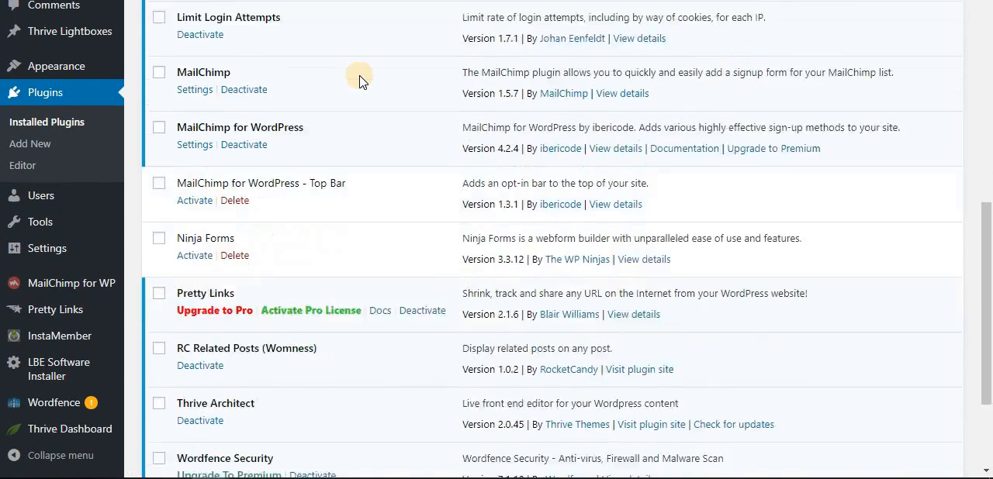
pyautogui.scroll(-1, 341, 70)
pyautogui.scroll(-1, 377, 95)
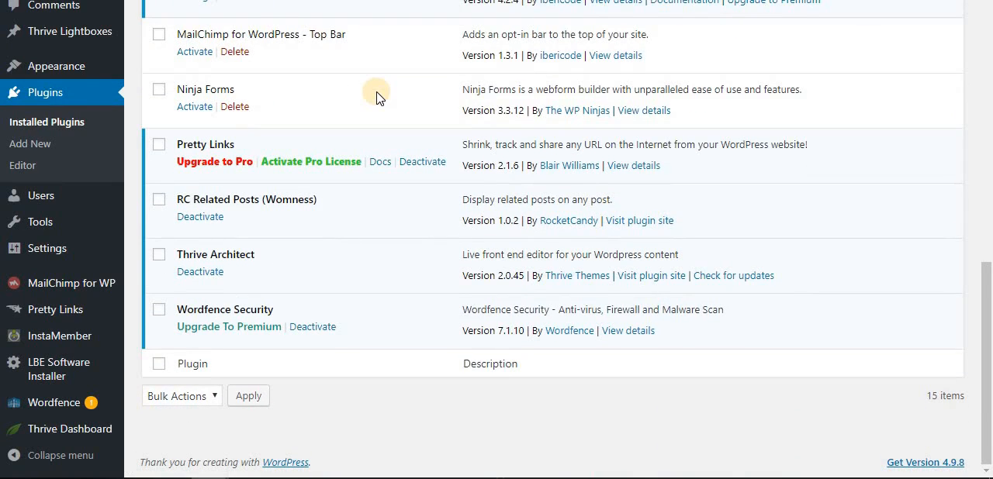
pyautogui.scroll(8, 376, 98)
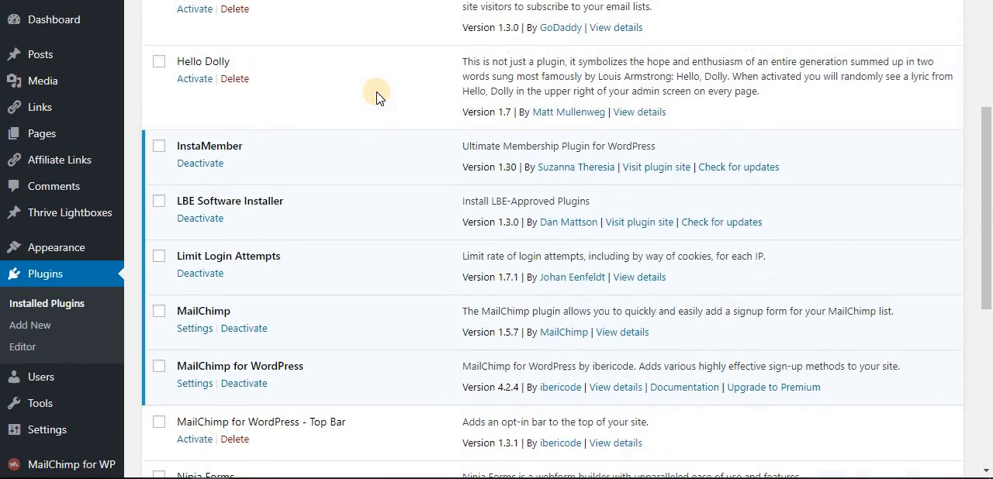
pyautogui.scroll(1, 377, 98)
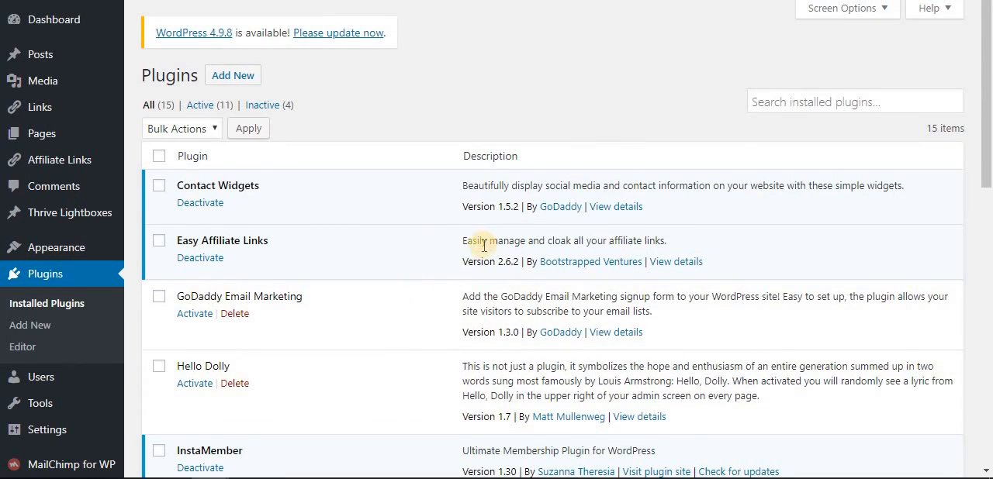
# Browse the installed themes and open the Site Identity settings in the active Mandy theme's customizer.
pyautogui.scroll(-1, 310, 210)
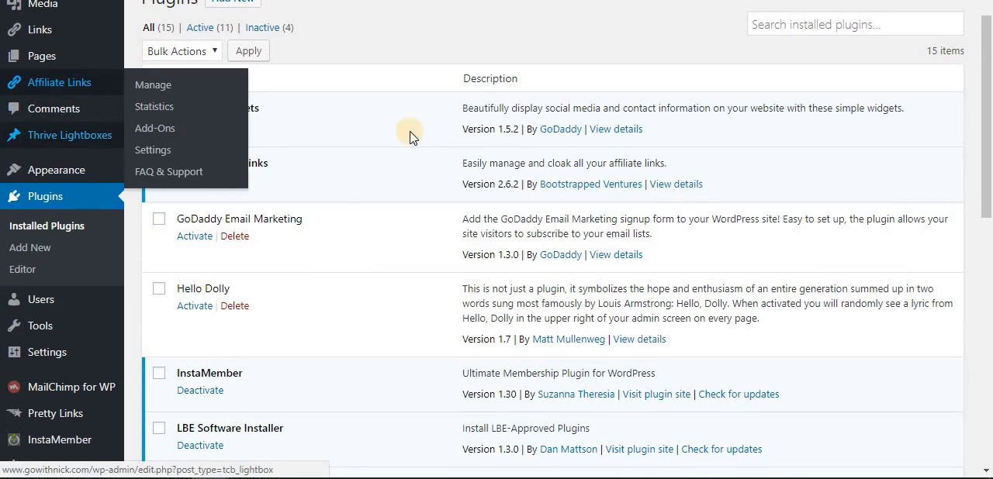
pyautogui.click(66, 171)
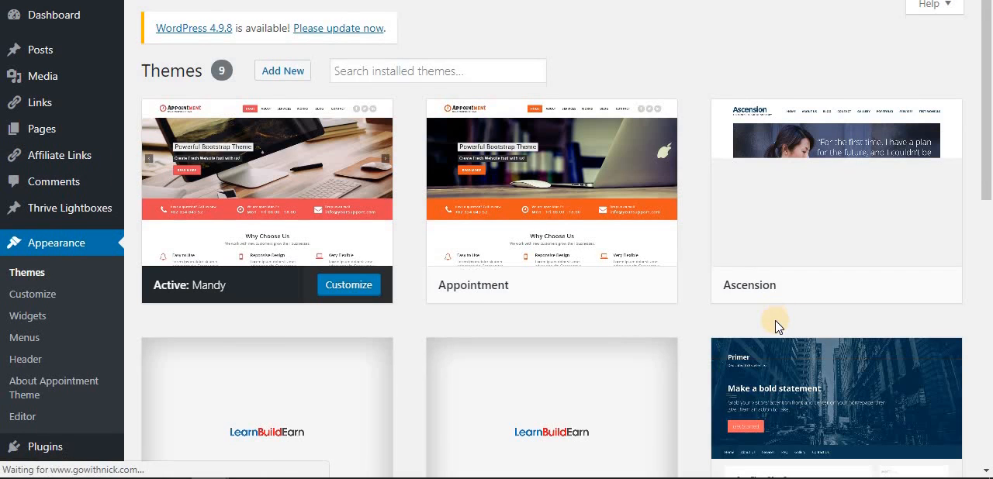
pyautogui.scroll(-1, 514, 326)
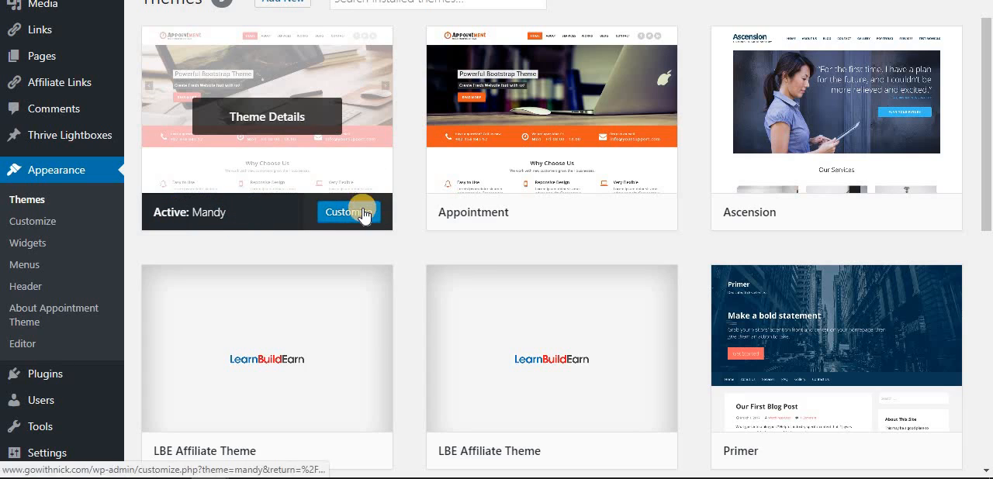
pyautogui.scroll(1, 334, 217)
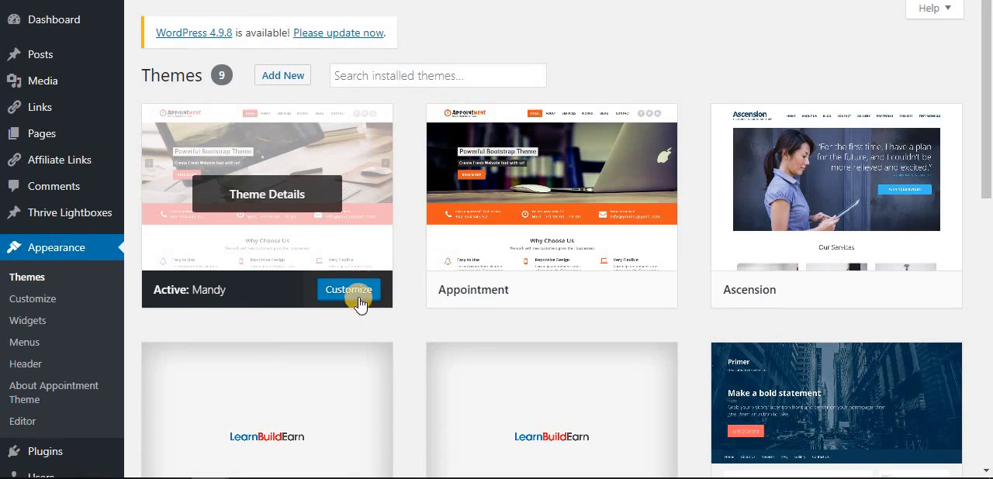
pyautogui.click(49, 299)
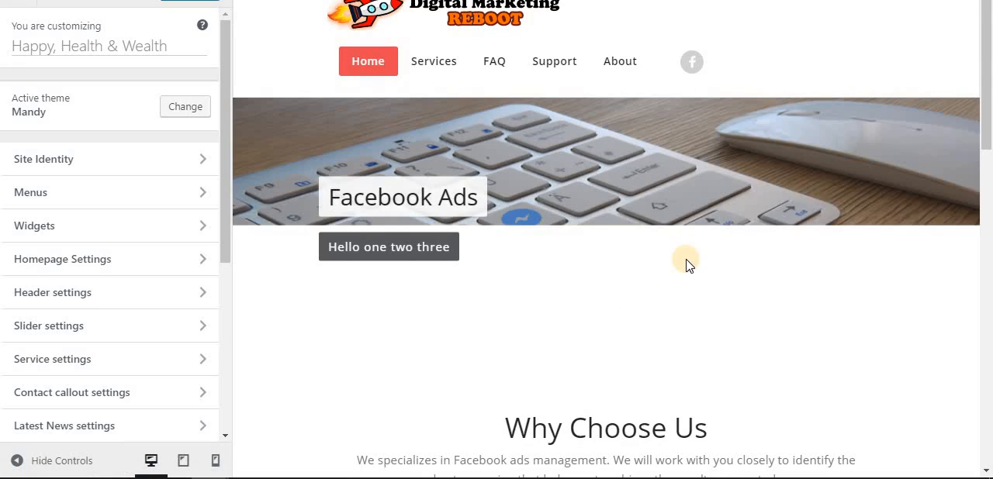
pyautogui.click(198, 159)
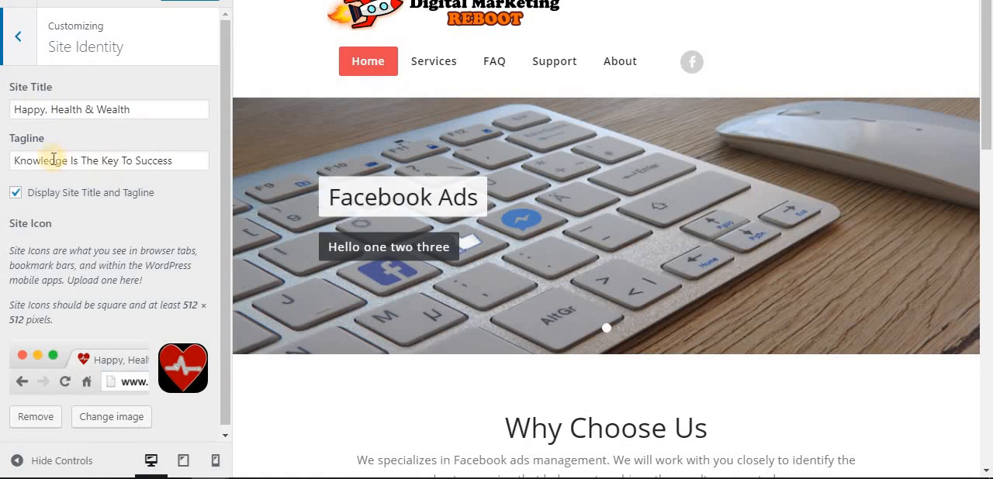
# Look over the Site Identity settings for title, tagline and site icon alongside the homepage preview.
pyautogui.click(183, 163)
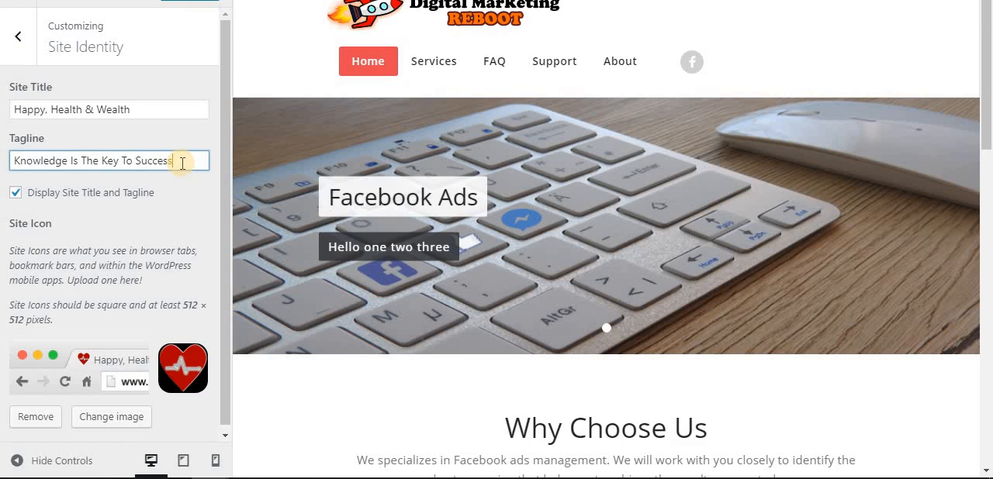
pyautogui.scroll(-1, 182, 163)
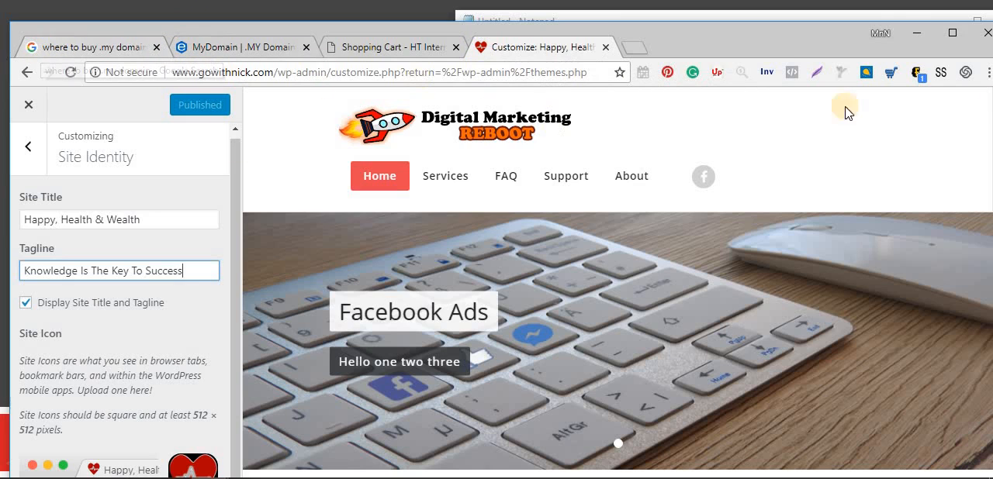
pyautogui.click(953, 48)
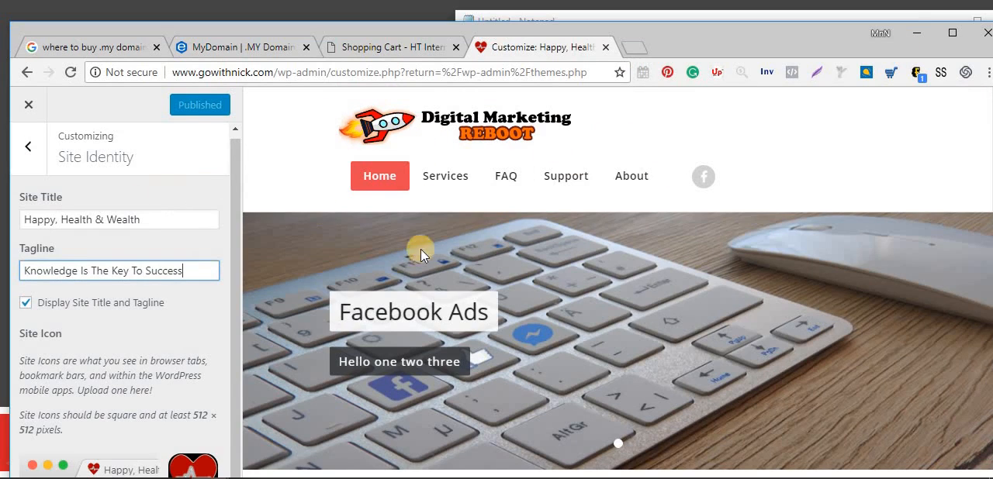
pyautogui.scroll(-1, 728, 246)
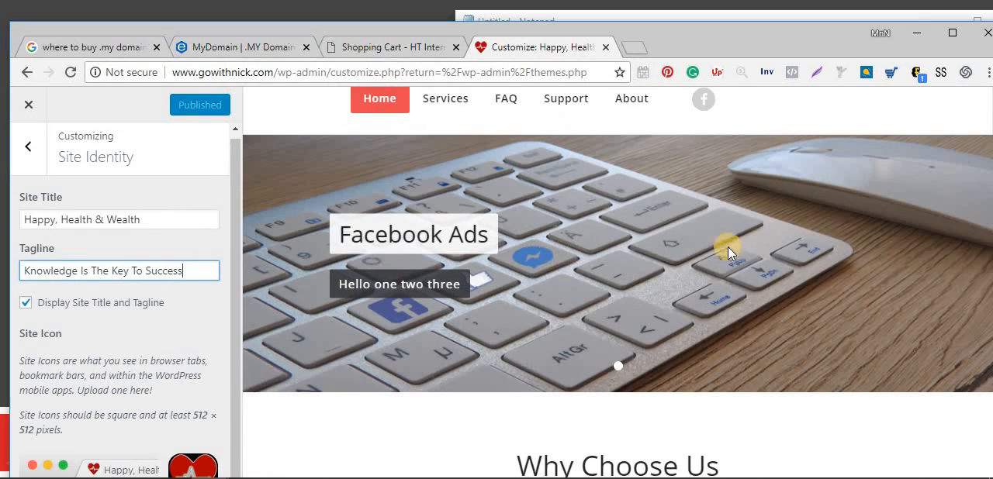
pyautogui.click(956, 43)
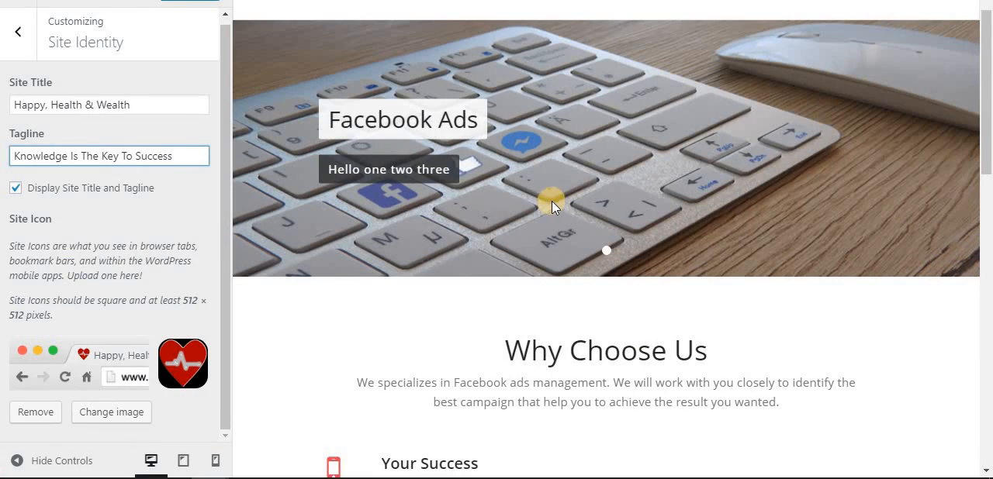
# Return to the customizer's section list, browse its entries and check the Homepage Settings section.
pyautogui.click(18, 29)
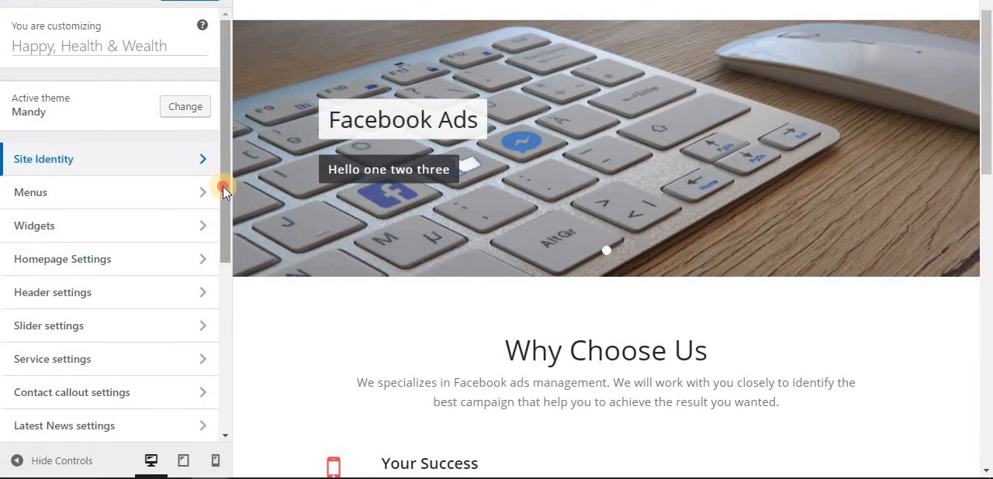
pyautogui.moveTo(222, 185); pyautogui.dragTo(225, 245)
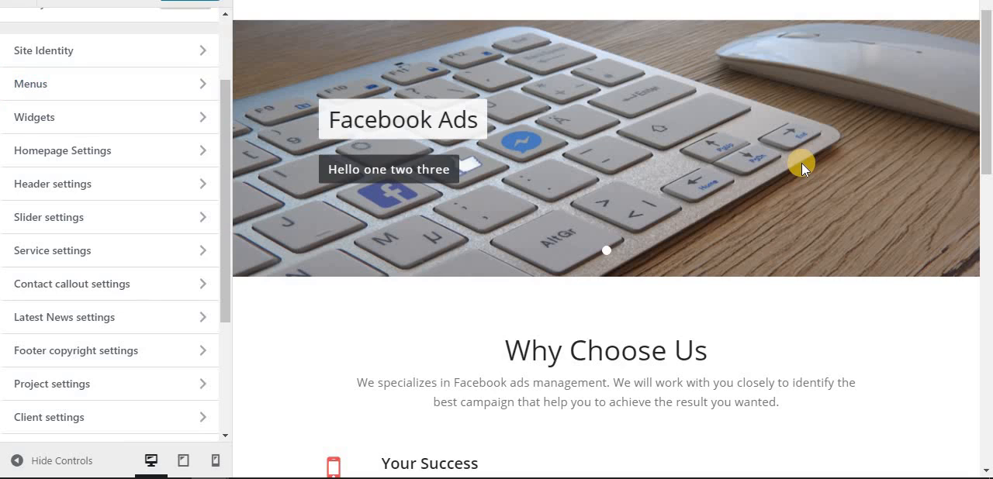
pyautogui.scroll(-5, 801, 162)
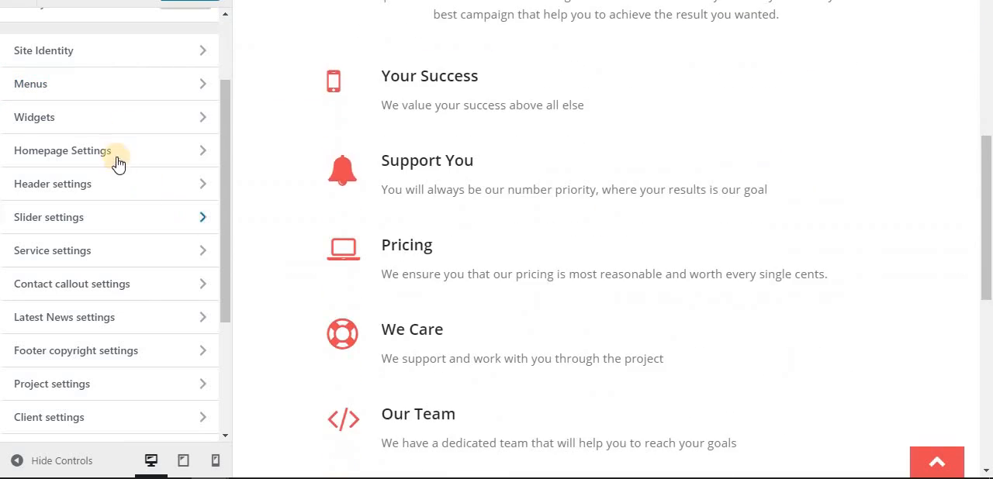
pyautogui.click(203, 151)
pyautogui.click(17, 39)
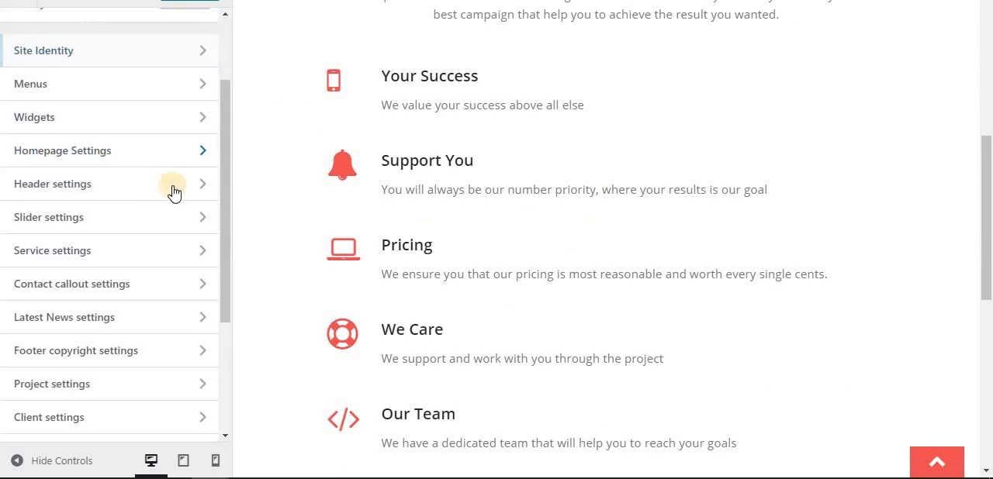
# Open the Footer Menu in the customizer's Menus section and check its entries against the previewed page's footer.
pyautogui.click(191, 98)
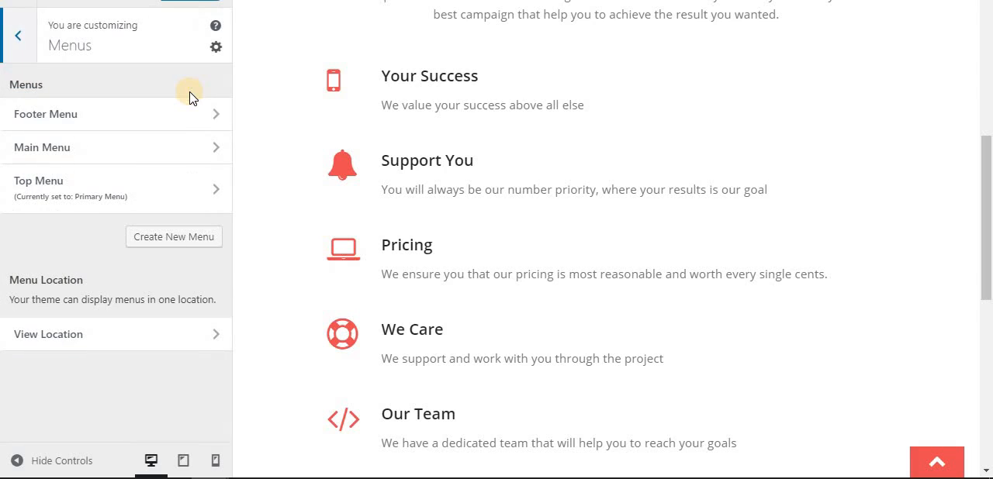
pyautogui.scroll(6, 969, 223)
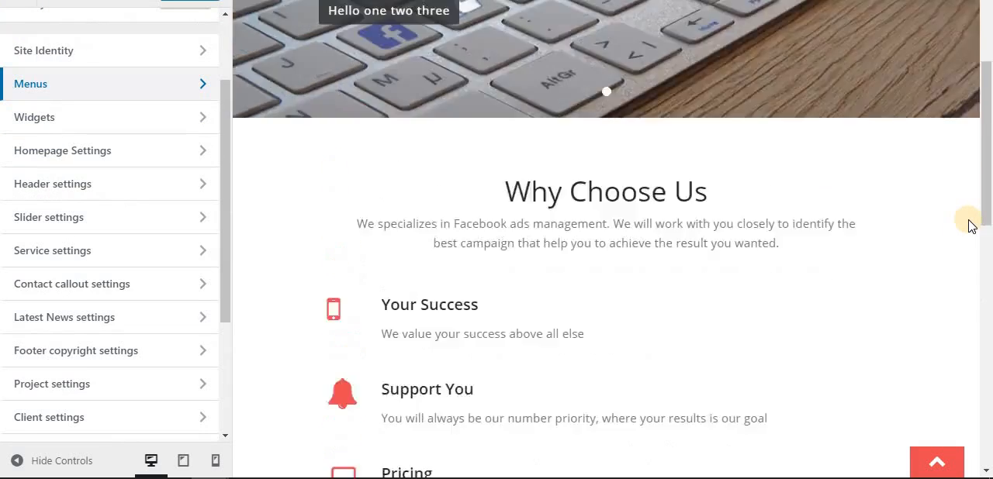
pyautogui.click(192, 87)
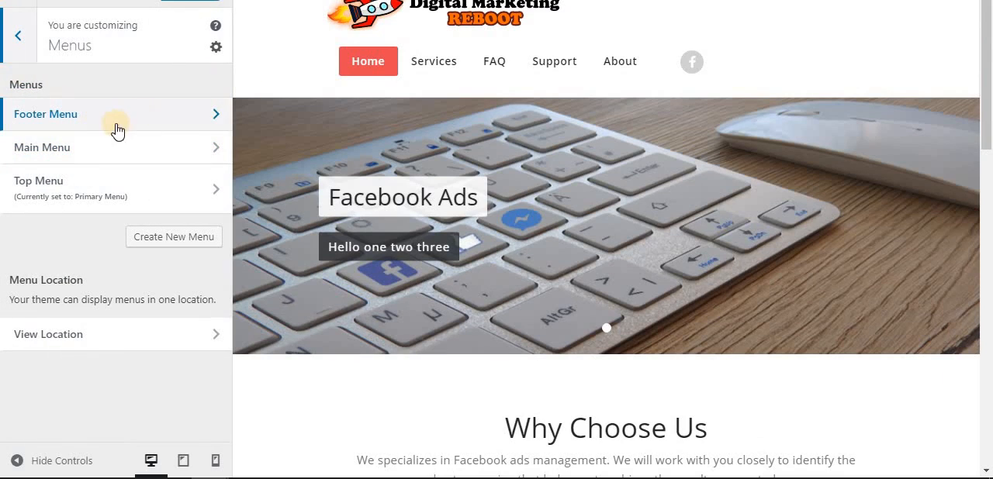
pyautogui.click(215, 117)
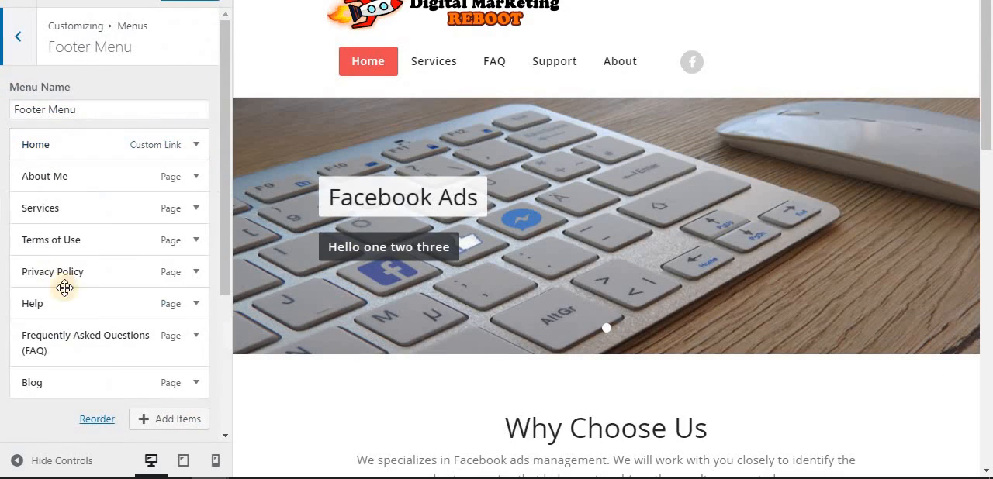
pyautogui.scroll(-15, 973, 321)
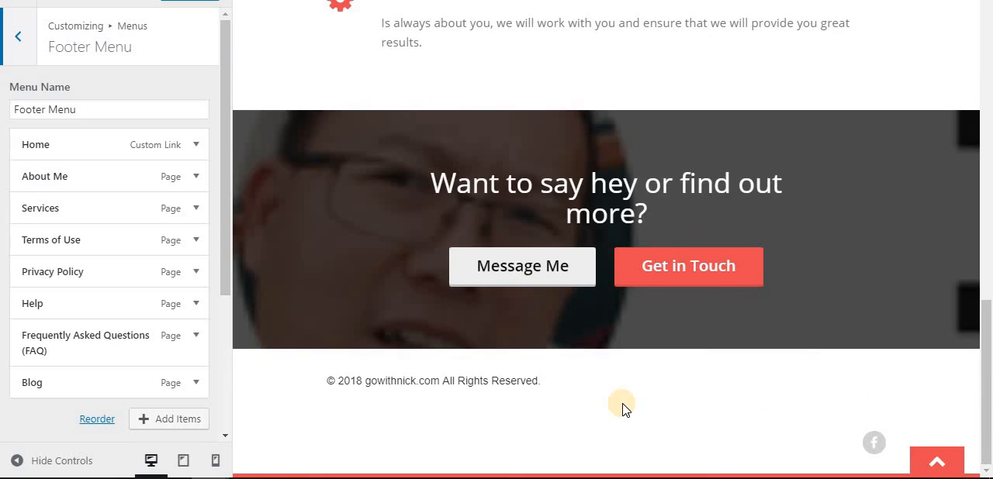
pyautogui.scroll(15, 624, 407)
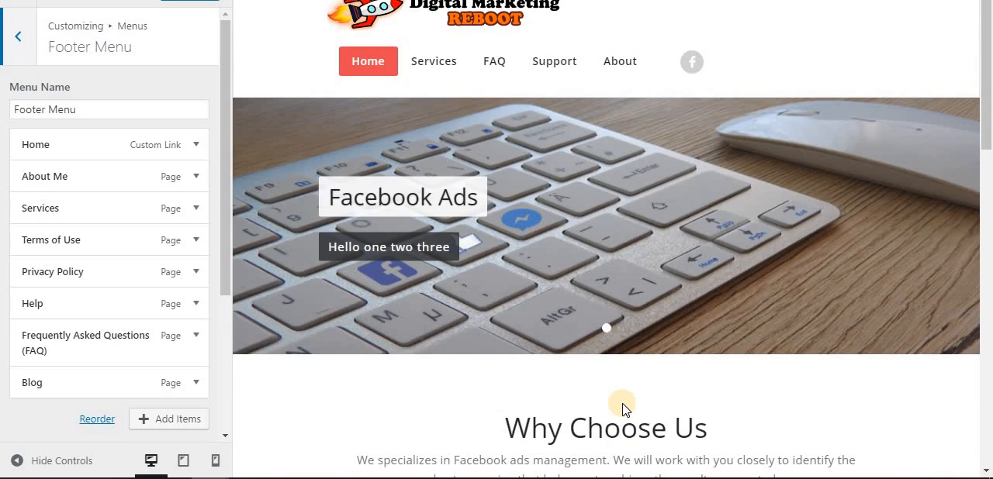
# Leave the menu settings and follow the upgrade link in the Mandy theme's Upgrade to Pro section.
pyautogui.click(16, 37)
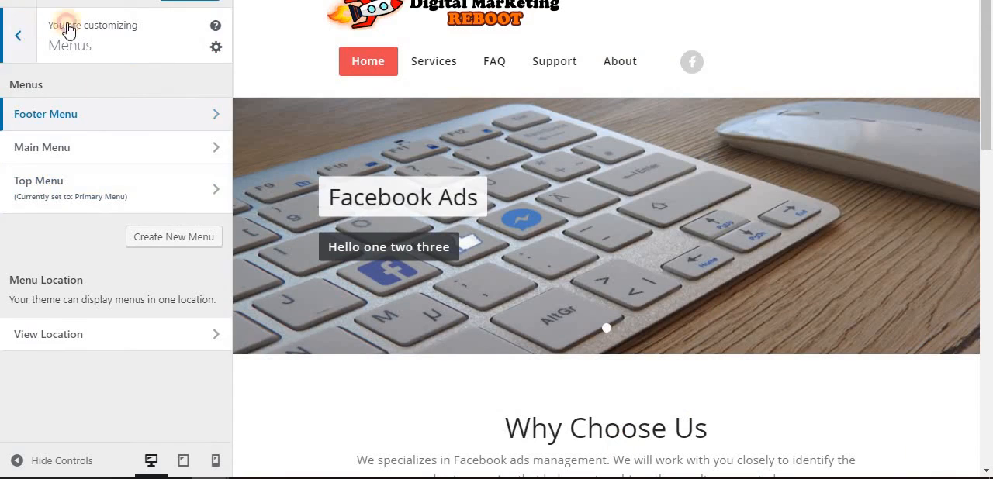
pyautogui.click(68, 29)
pyautogui.scroll(-3, 186, 256)
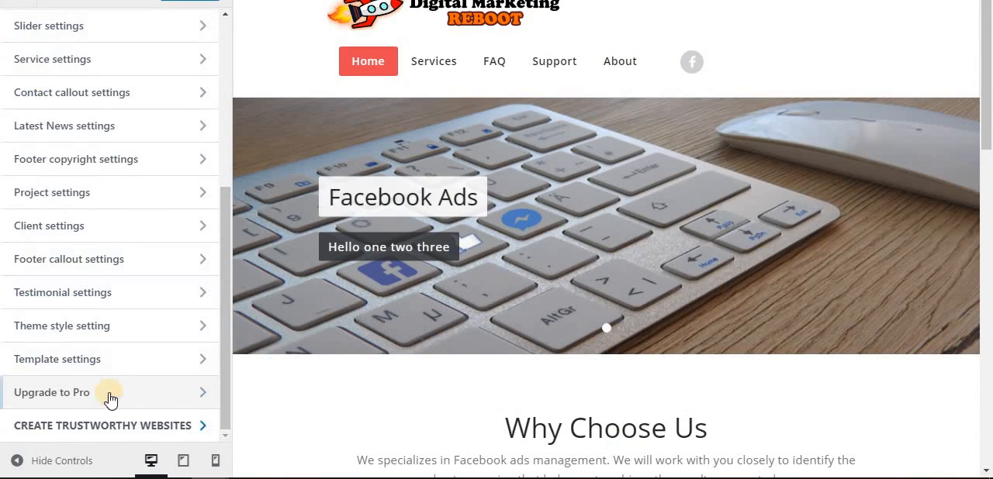
pyautogui.click(197, 397)
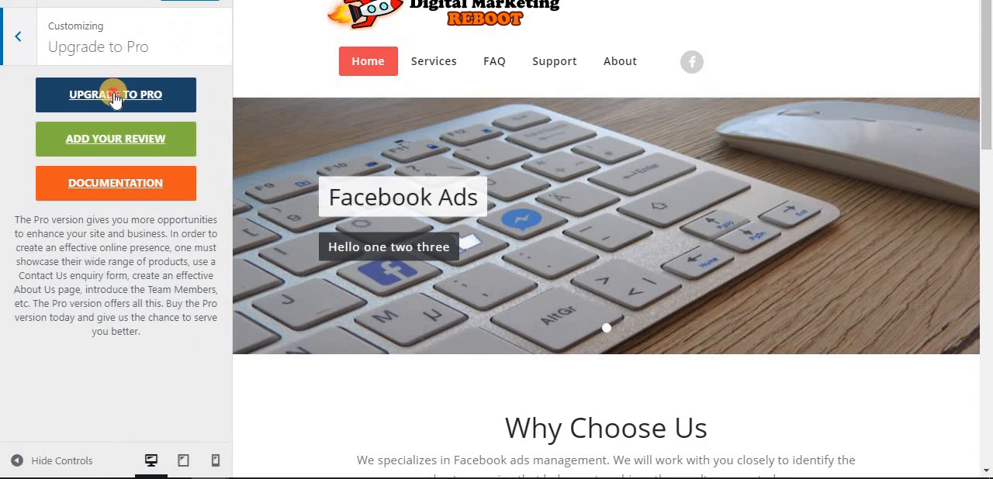
pyautogui.click(115, 94)
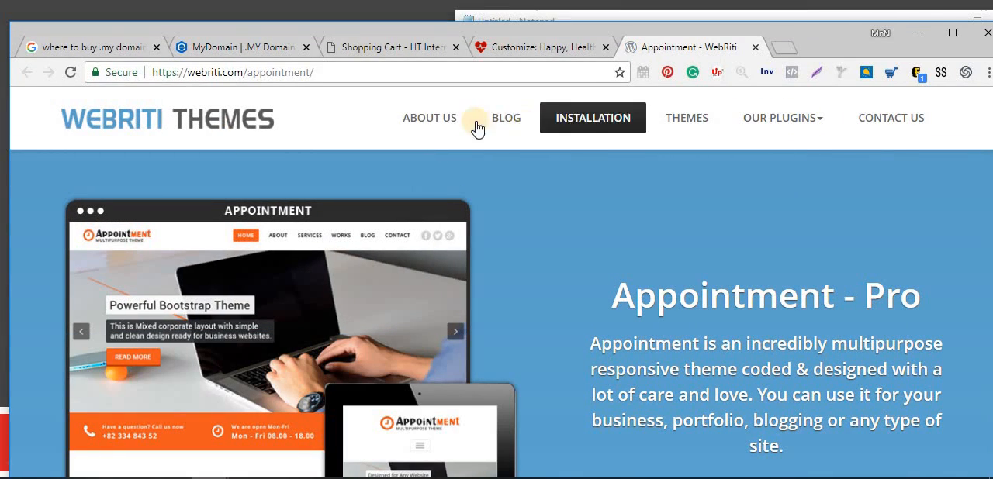
# Examine the Appointment - Pro theme page, covering its unique features, section showcases and page layout samples.
pyautogui.moveTo(801, 120)
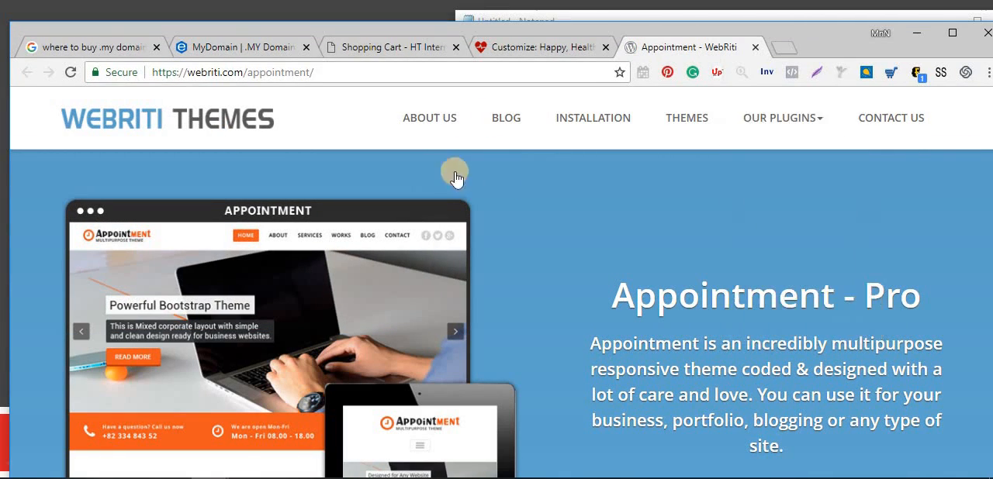
pyautogui.scroll(-10, 545, 200)
pyautogui.scroll(5, 545, 209)
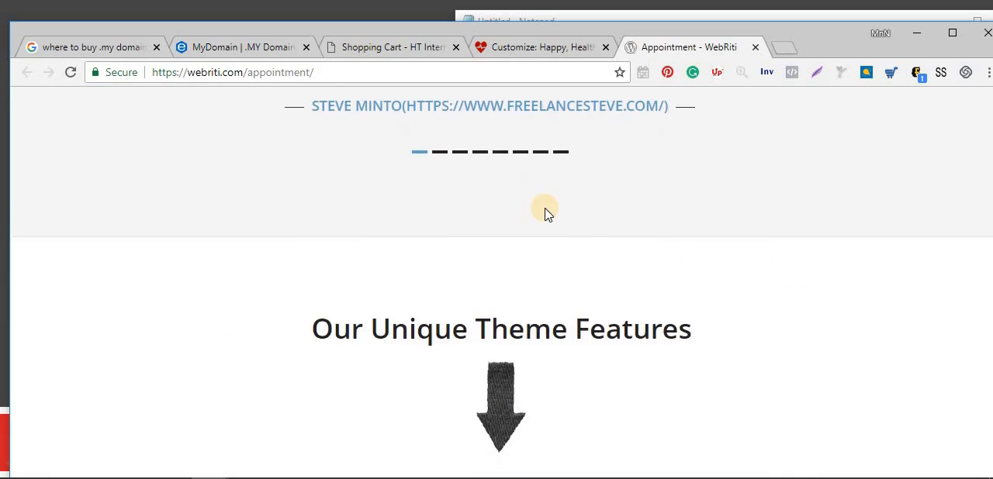
pyautogui.scroll(-15, 545, 221)
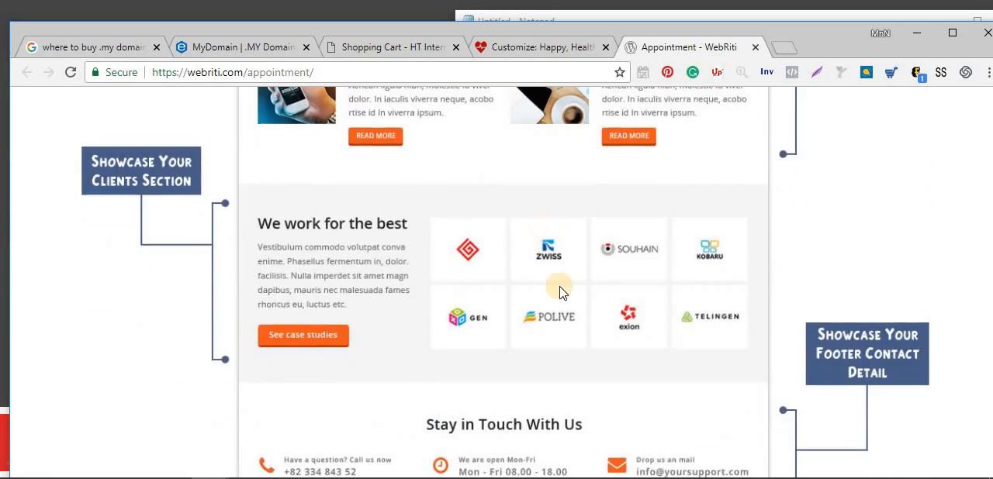
pyautogui.scroll(-5, 563, 290)
pyautogui.scroll(-6, 987, 280)
pyautogui.scroll(-3, 910, 212)
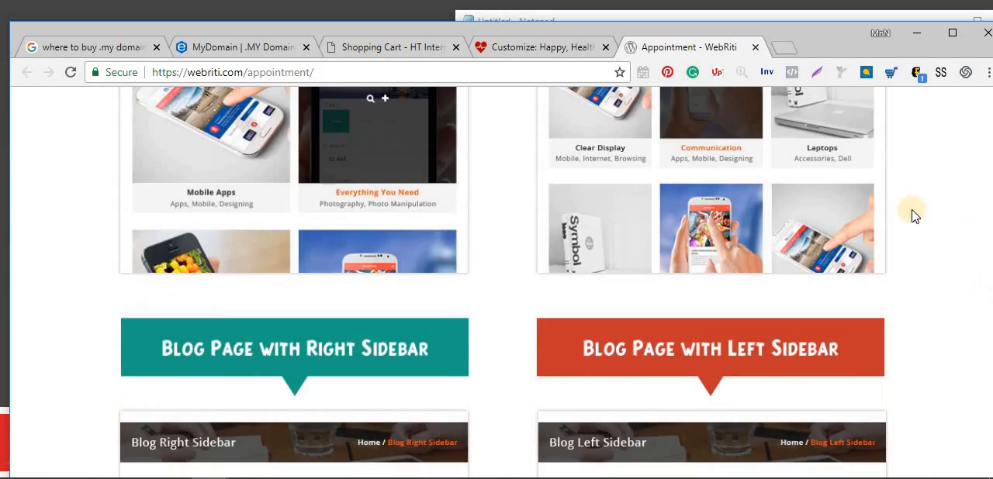
pyautogui.scroll(15, 889, 215)
pyautogui.scroll(10, 888, 216)
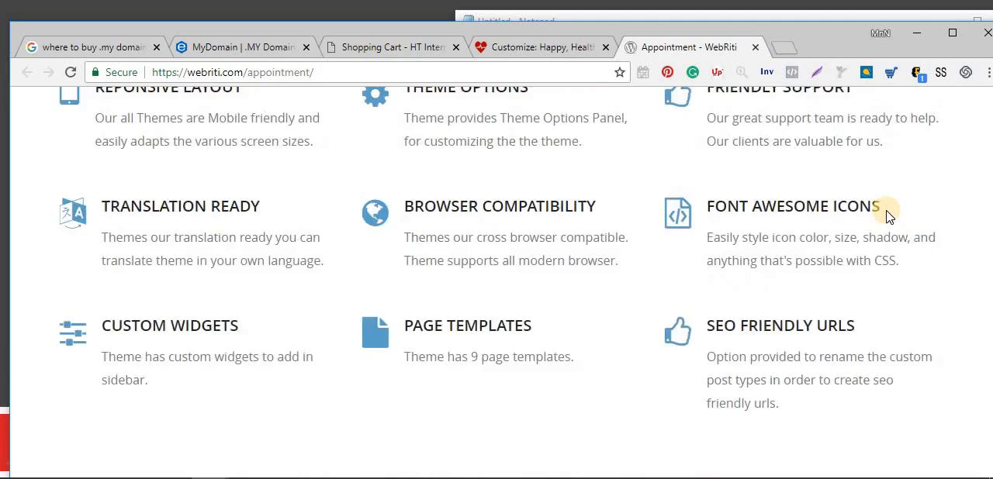
pyautogui.scroll(-6, 885, 209)
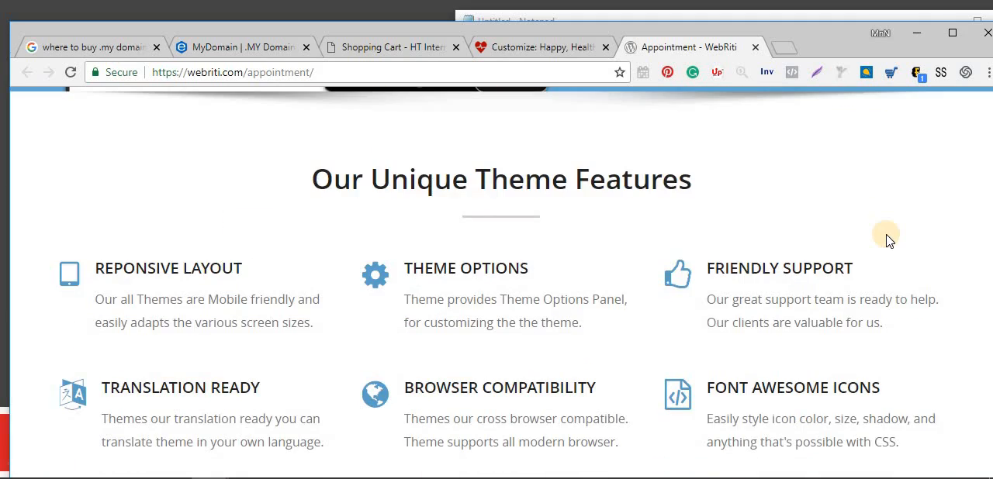
pyautogui.scroll(-4, 885, 236)
pyautogui.scroll(7, 621, 246)
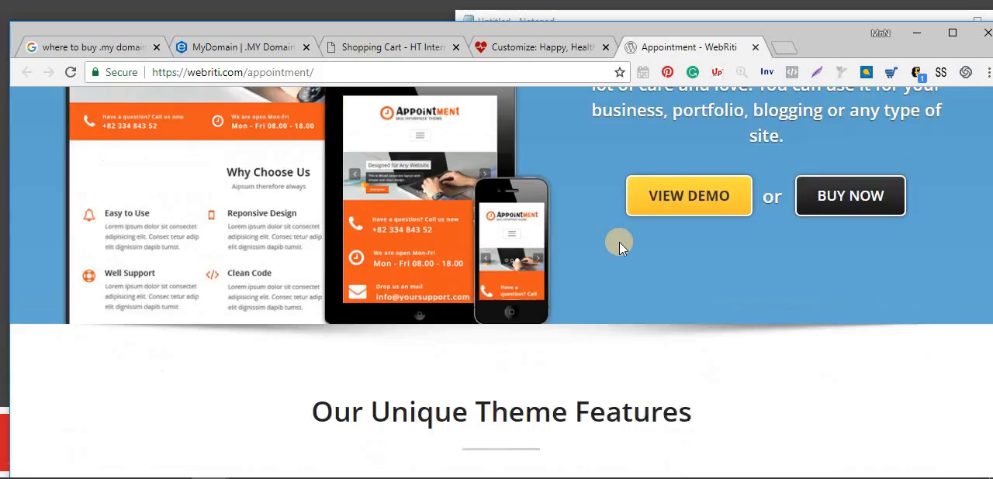
# Open Webriti's theme installation service page and compare the Starter and Advanced packages' prices and included items.
pyautogui.scroll(4, 619, 241)
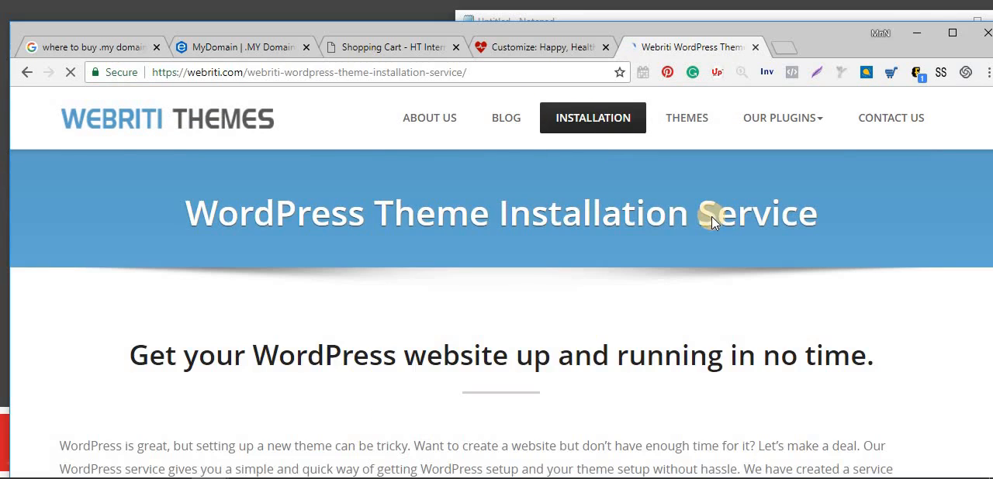
pyautogui.scroll(-7, 712, 219)
pyautogui.scroll(-3, 711, 222)
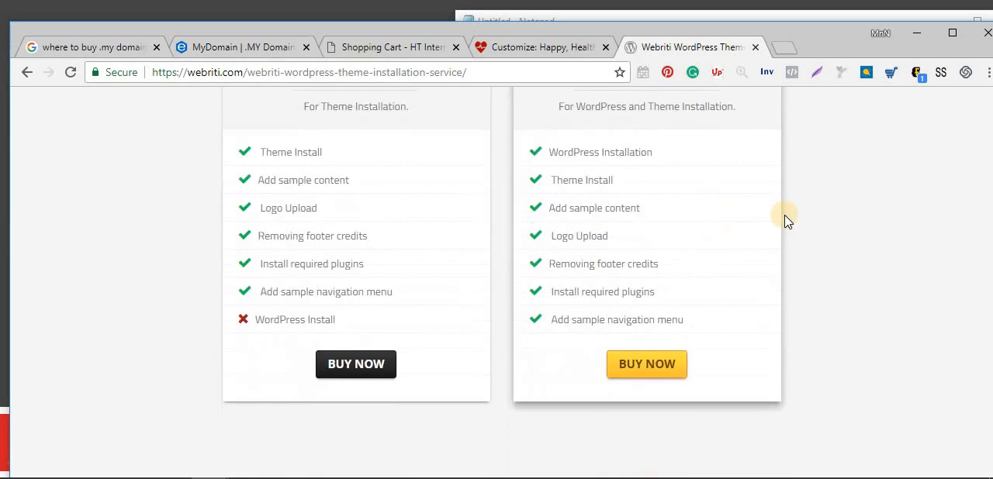
pyautogui.scroll(2, 784, 217)
pyautogui.scroll(-1, 452, 155)
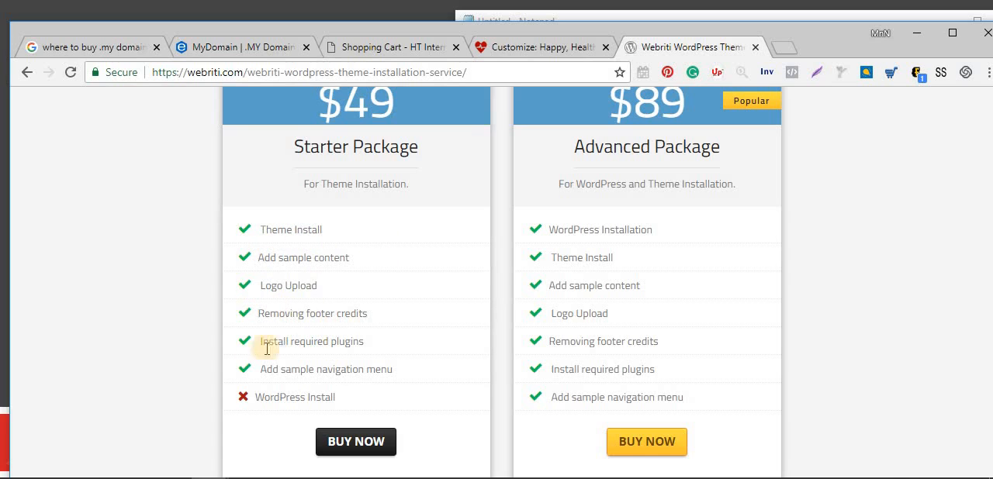
pyautogui.scroll(1, 433, 359)
pyautogui.scroll(-3, 435, 359)
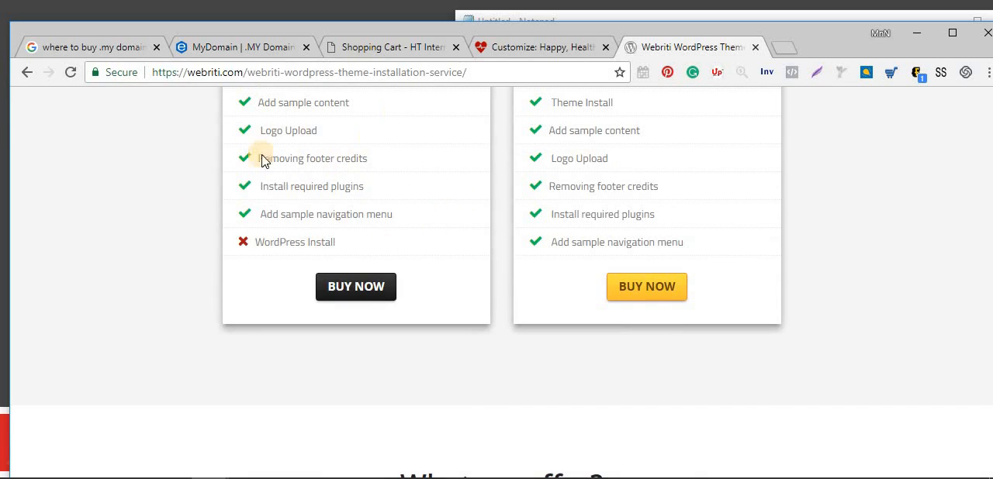
pyautogui.scroll(1, 371, 136)
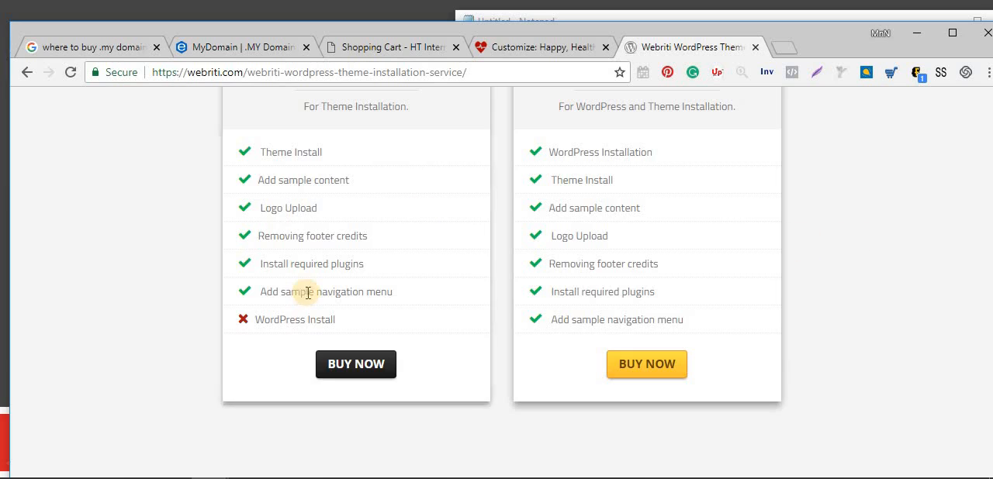
pyautogui.scroll(4, 448, 273)
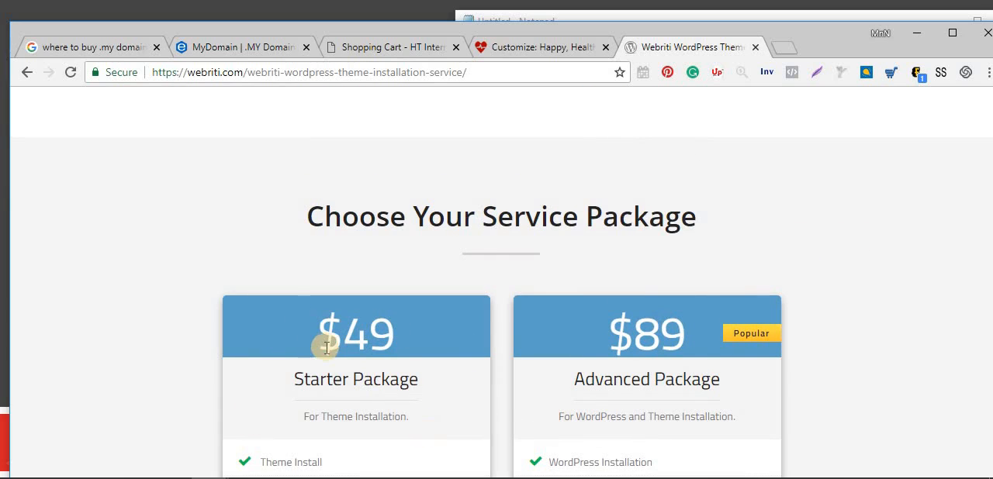
pyautogui.scroll(-3, 326, 349)
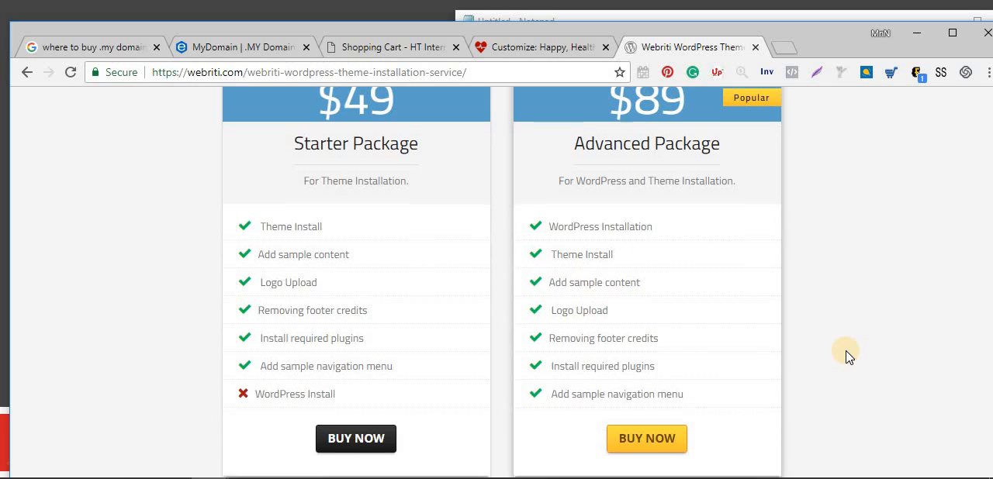
# Read what the installation service offers, how it works and its important notes.
pyautogui.scroll(-2, 848, 355)
pyautogui.scroll(-4, 848, 355)
pyautogui.scroll(1, 848, 355)
pyautogui.scroll(-2, 848, 355)
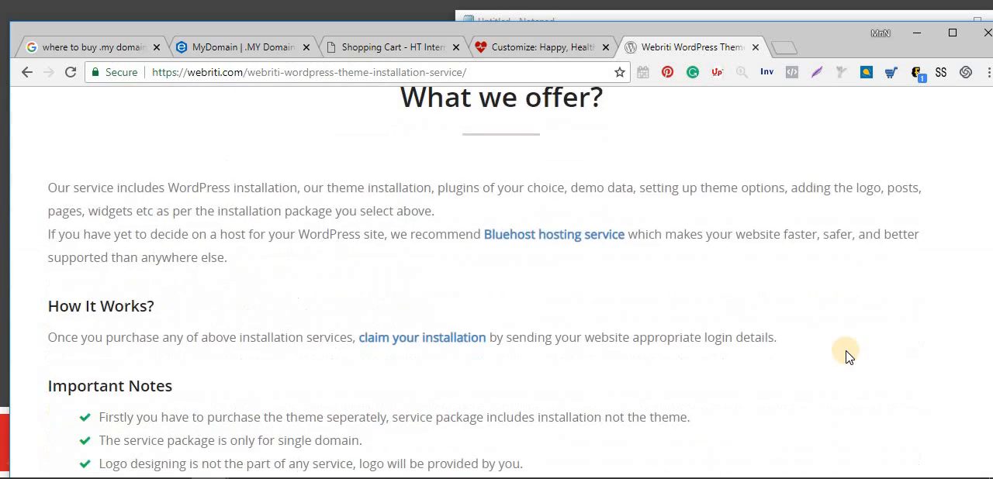
pyautogui.scroll(-4, 848, 356)
pyautogui.scroll(15, 848, 356)
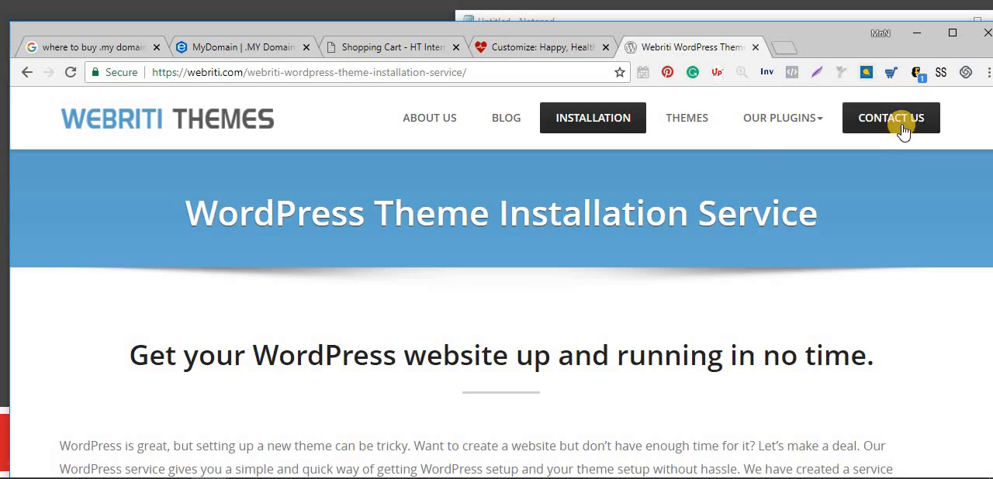
# Return to the customizer's main settings list from Upgrade to Pro and review the available settings alongside the homepage preview's sections.
pyautogui.moveTo(756, 132)
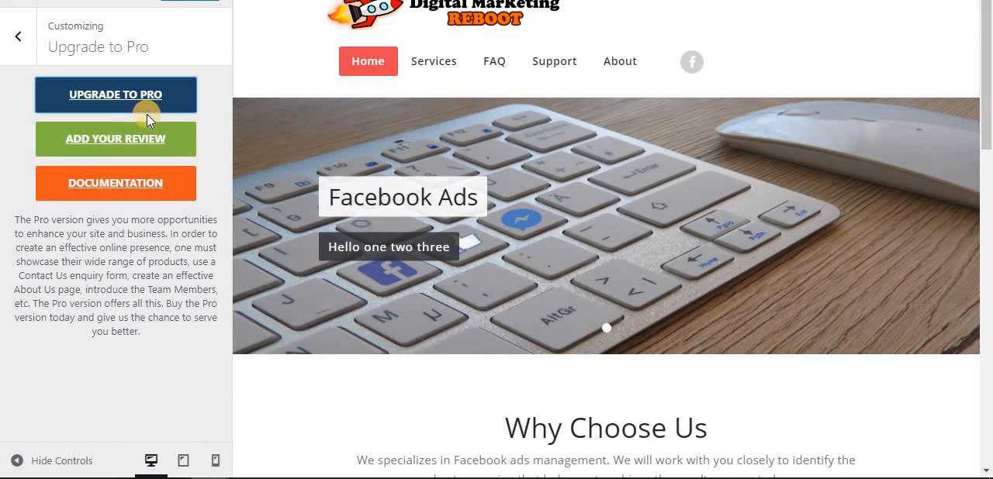
pyautogui.click(17, 51)
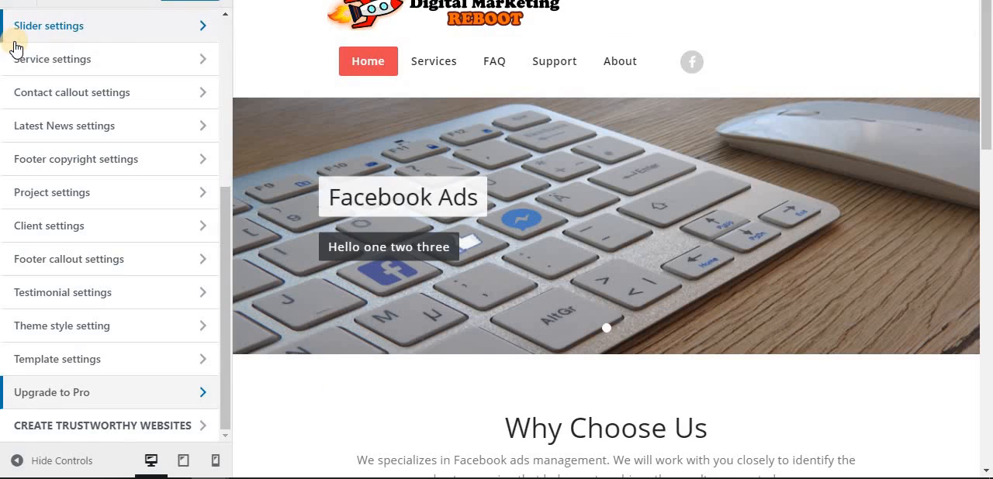
pyautogui.scroll(4, 223, 90)
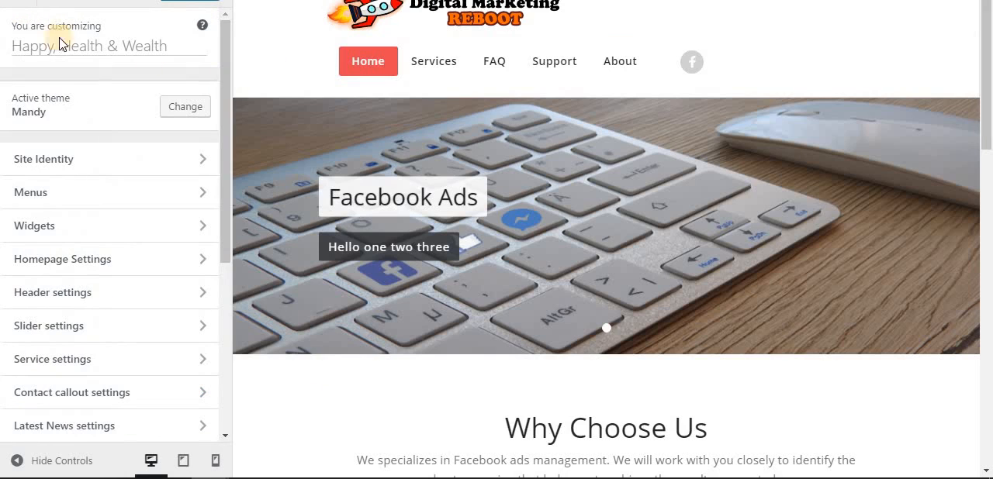
pyautogui.scroll(-5, 648, 215)
pyautogui.scroll(-5, 650, 219)
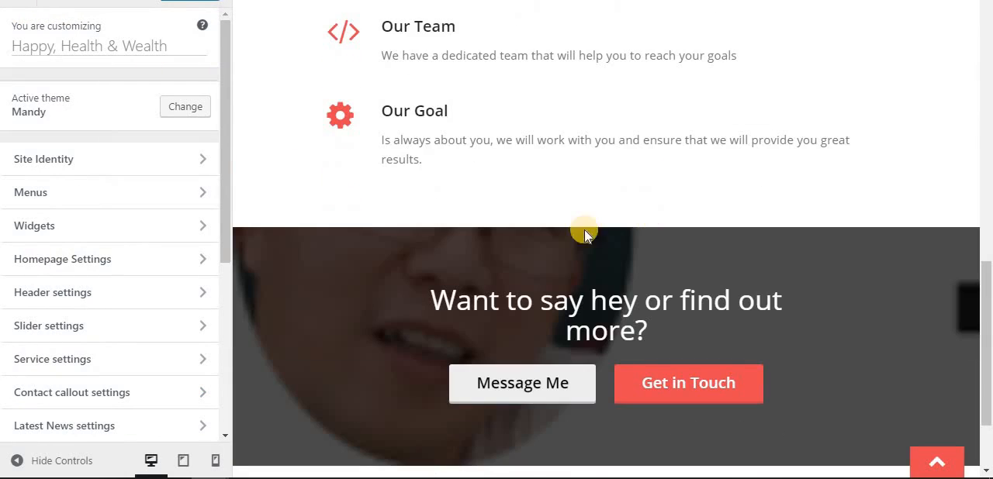
pyautogui.scroll(-4, 218, 408)
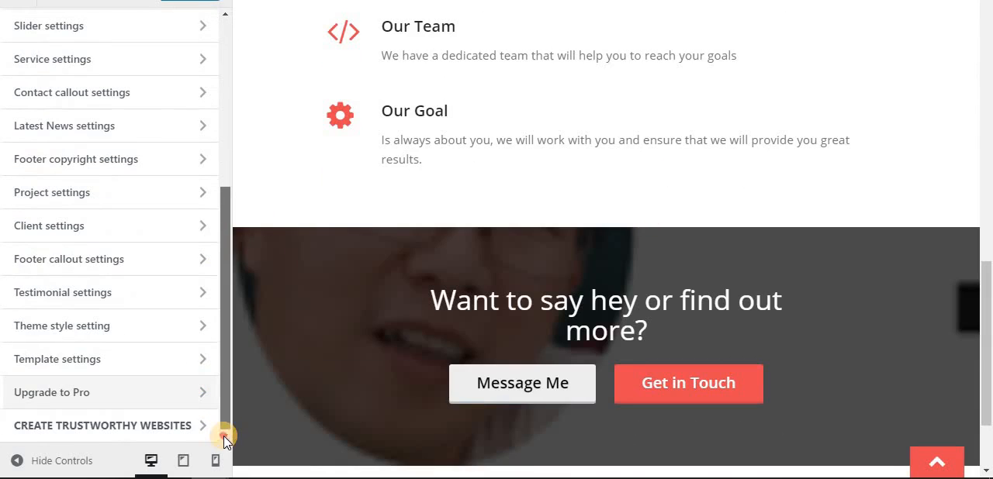
pyautogui.scroll(10, 278, 334)
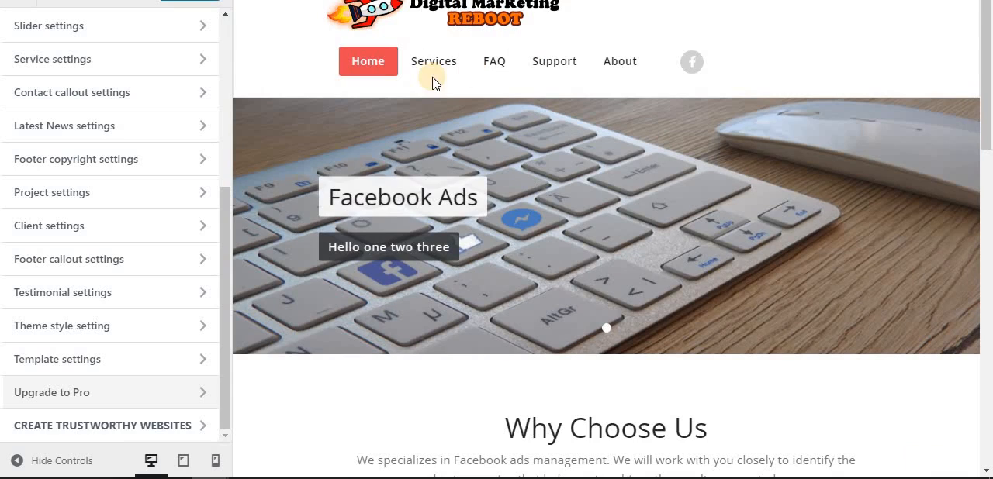
pyautogui.scroll(4, 230, 21)
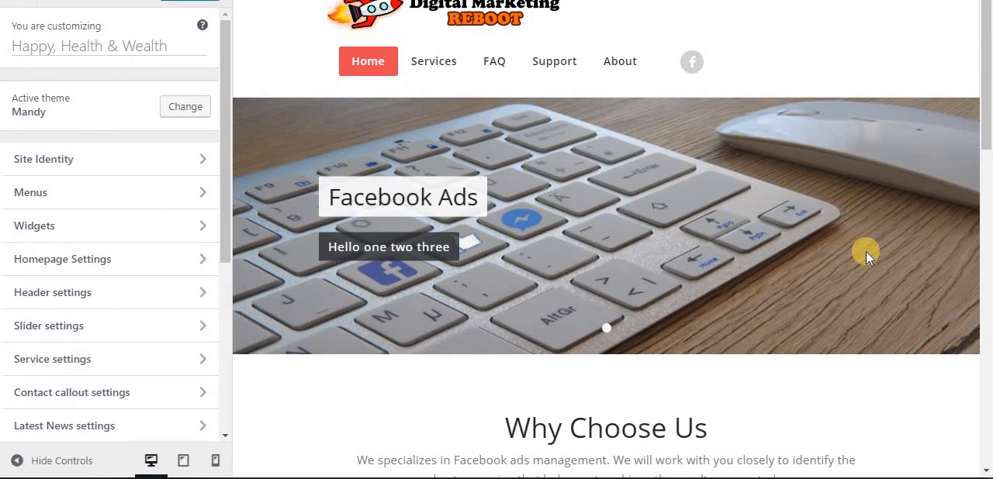
pyautogui.scroll(-4, 280, 248)
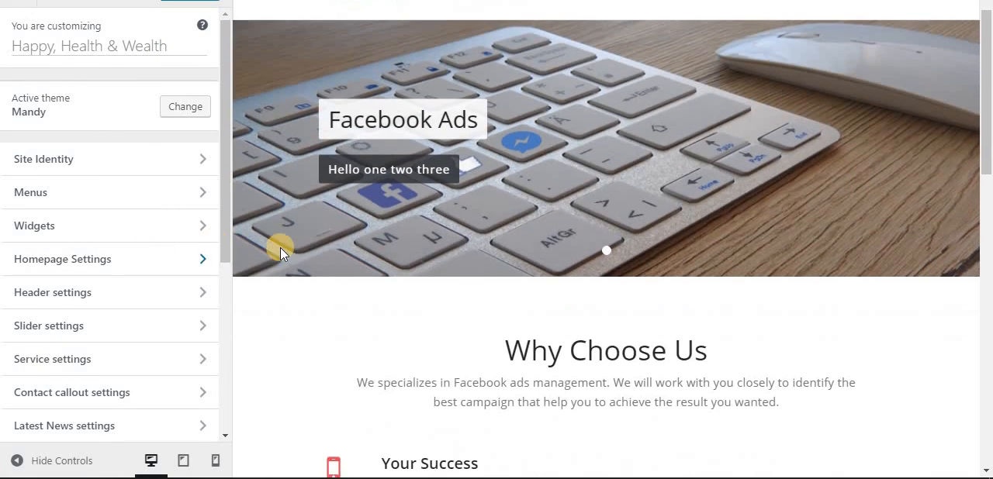
pyautogui.scroll(-4, 280, 251)
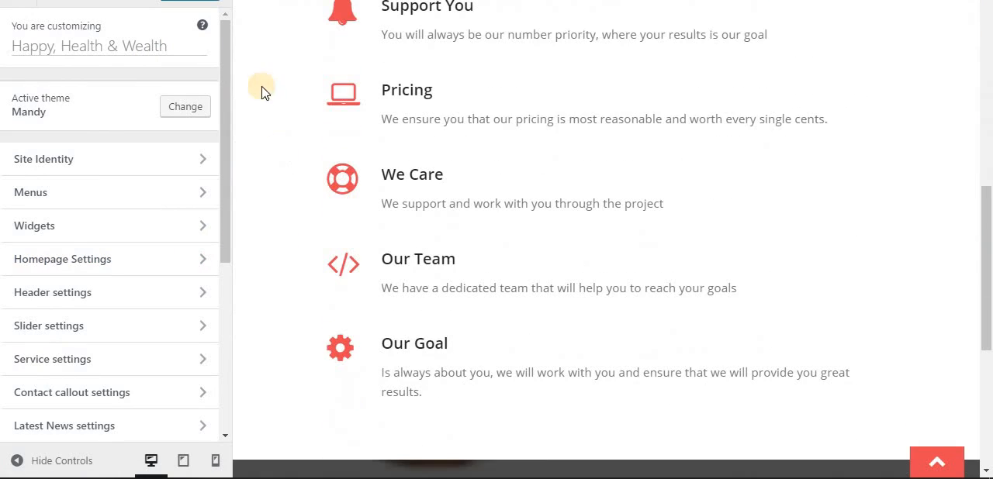